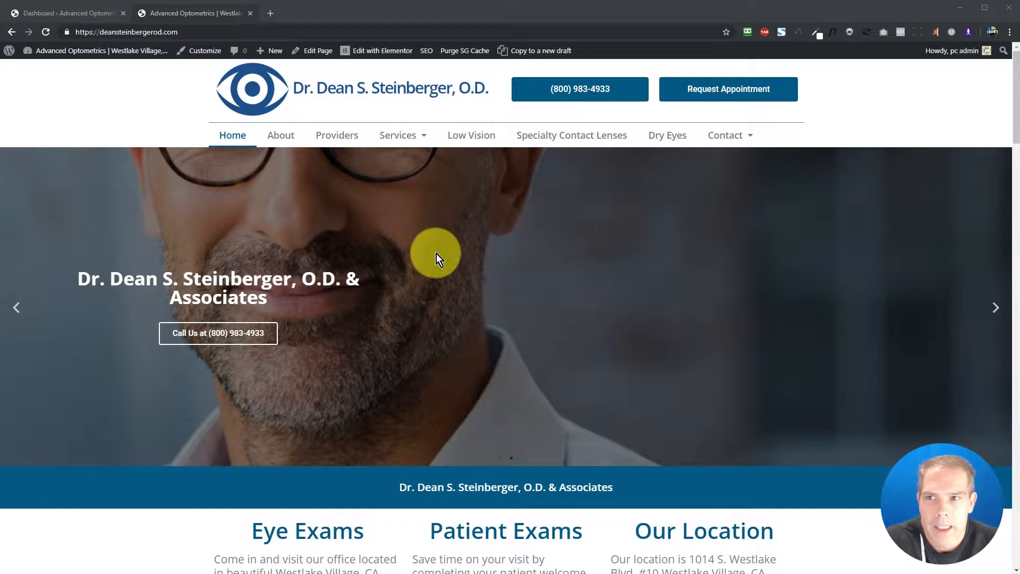
- Look over the WordPress dashboard, and open the About page on the live site
{"action": "left_click", "coordinate": [70, 12]}
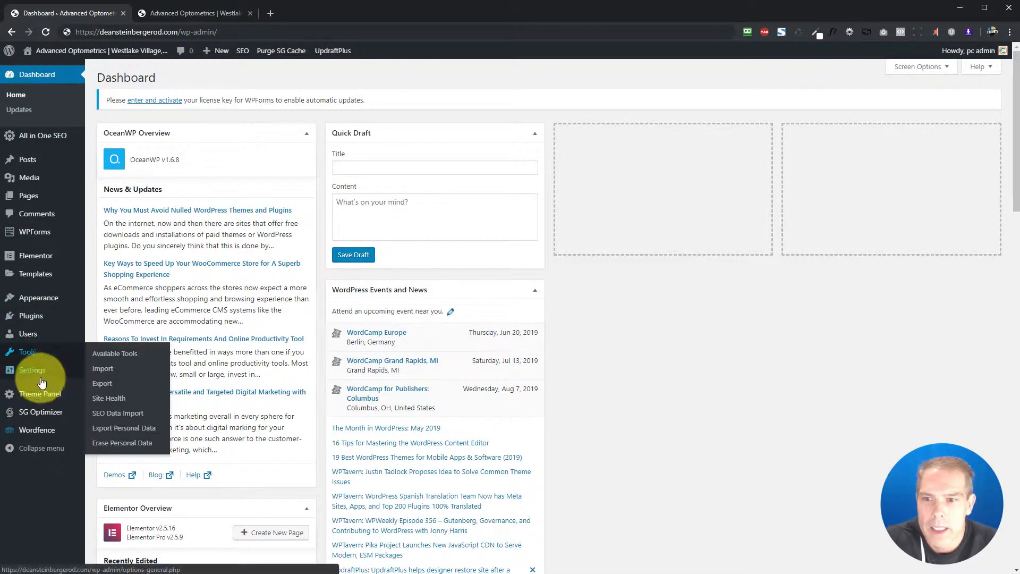
{"action": "mouse_move", "coordinate": [37, 383]}
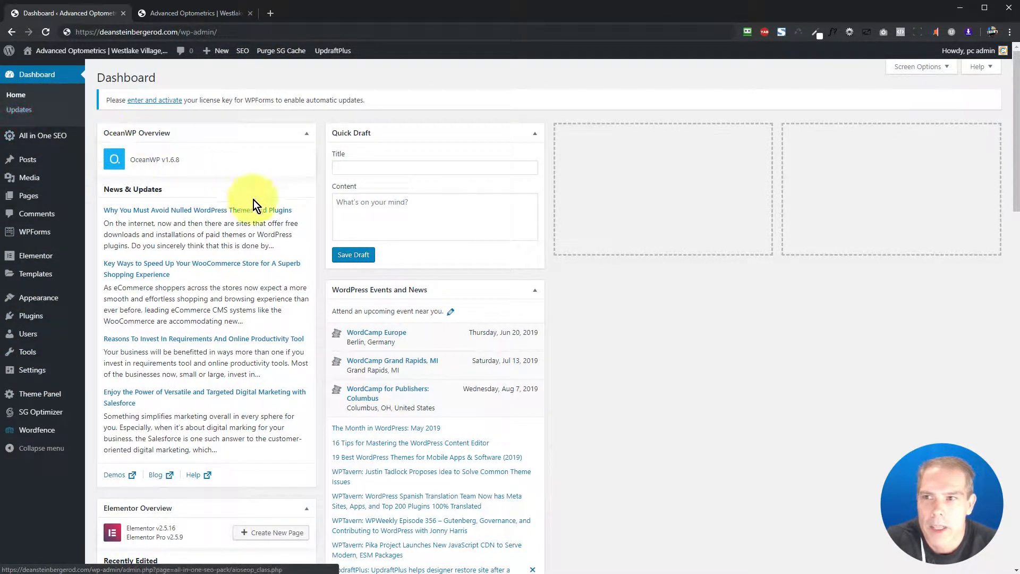
{"action": "left_click", "coordinate": [195, 12]}
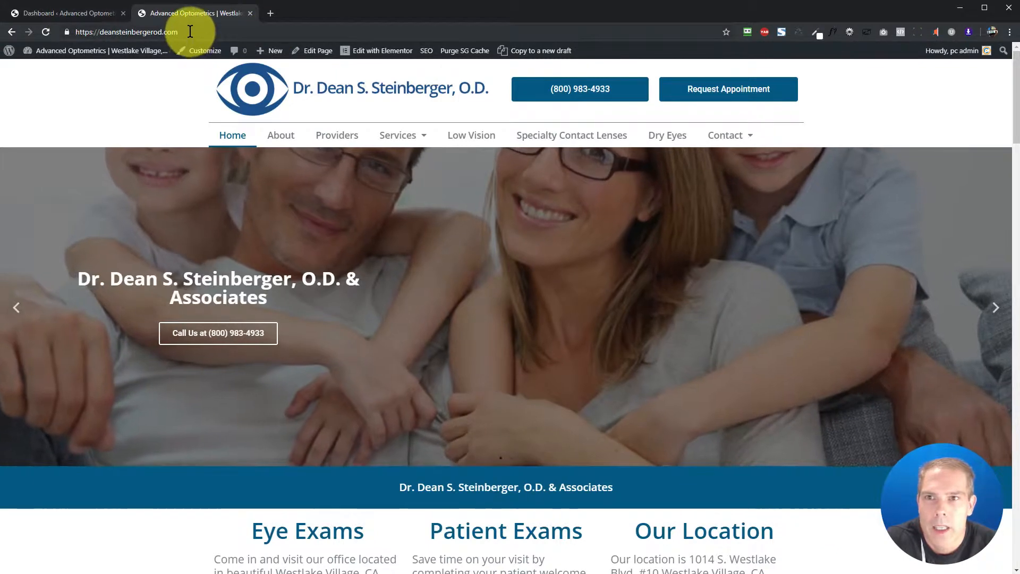
{"action": "left_click", "coordinate": [283, 134]}
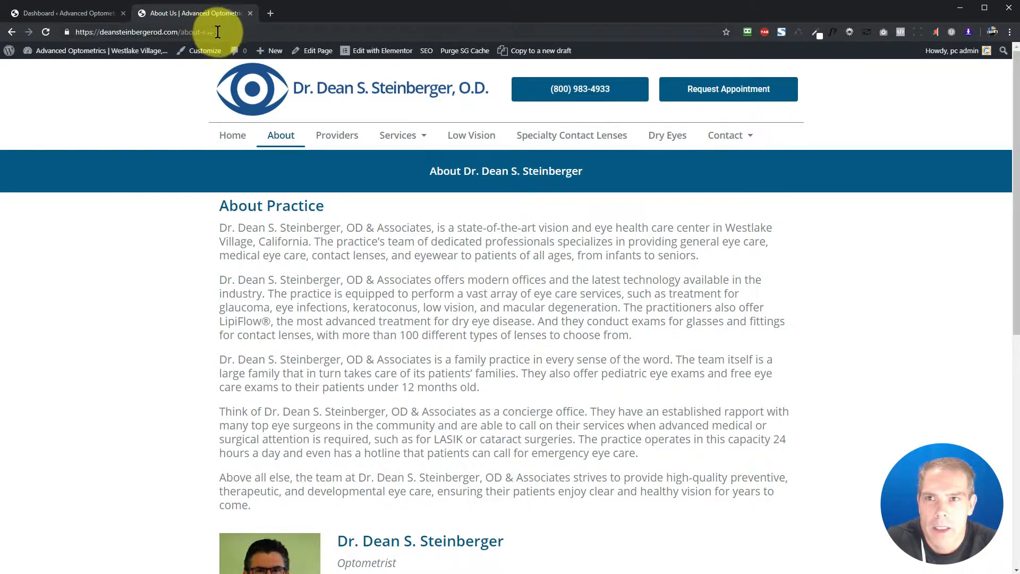
- Open the list of all pages in the WordPress dashboard, and return the live site to its home page
{"action": "left_click", "coordinate": [77, 14]}
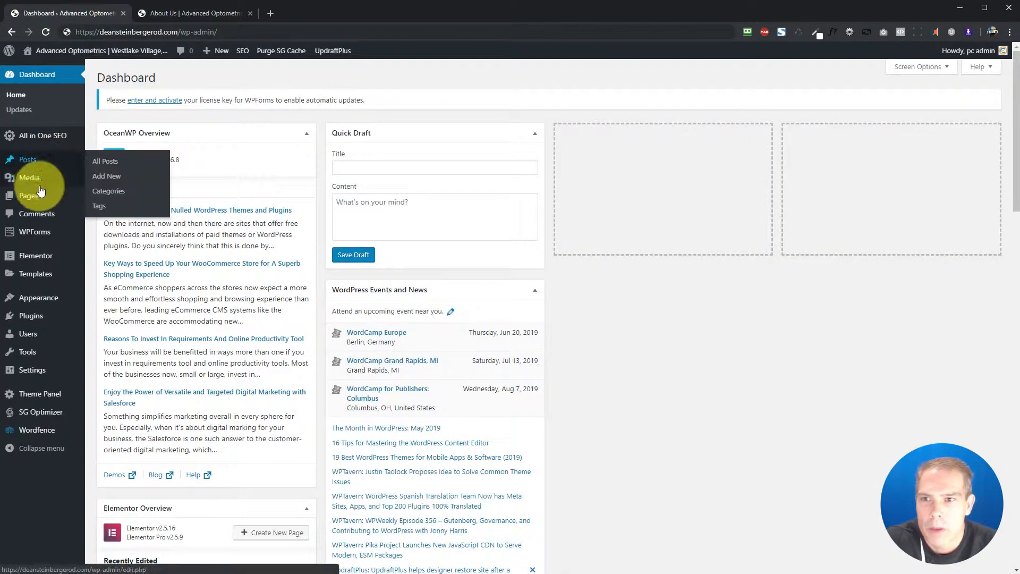
{"action": "mouse_move", "coordinate": [39, 198]}
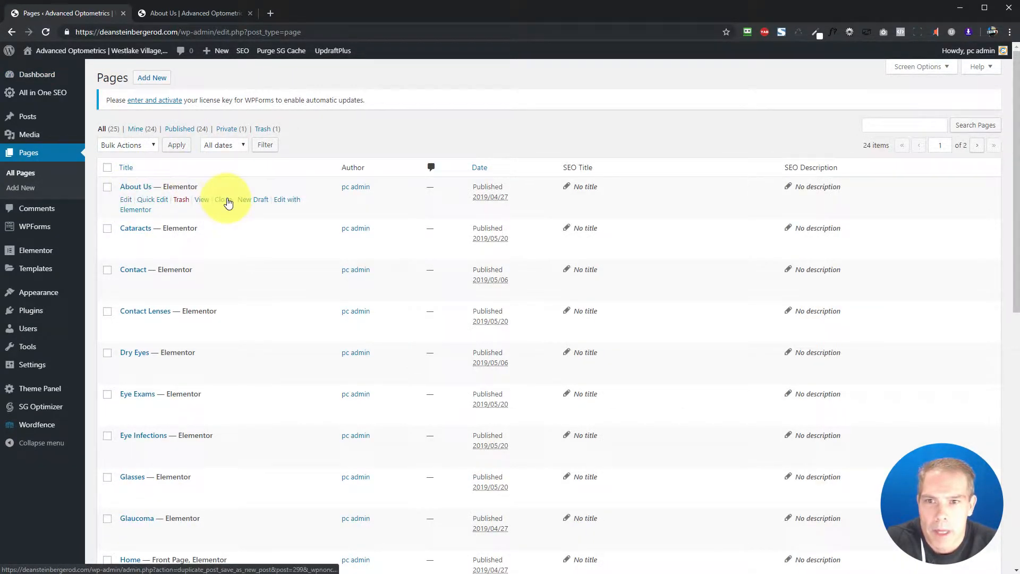
{"action": "left_click", "coordinate": [174, 12]}
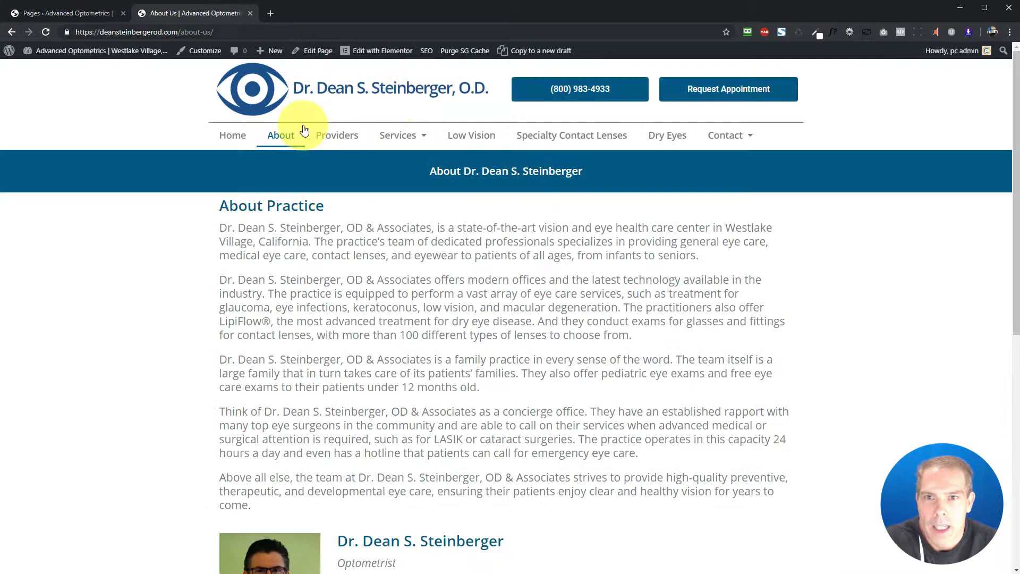
{"action": "left_click", "coordinate": [264, 101]}
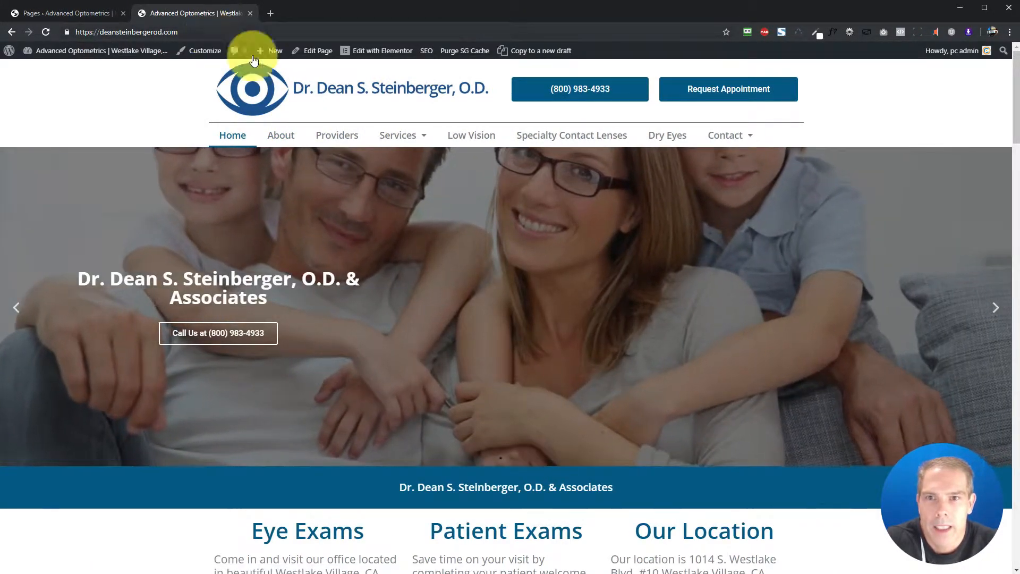
- Find the Home front page in the pages list and open it for editing with Elementor
{"action": "left_click", "coordinate": [75, 14]}
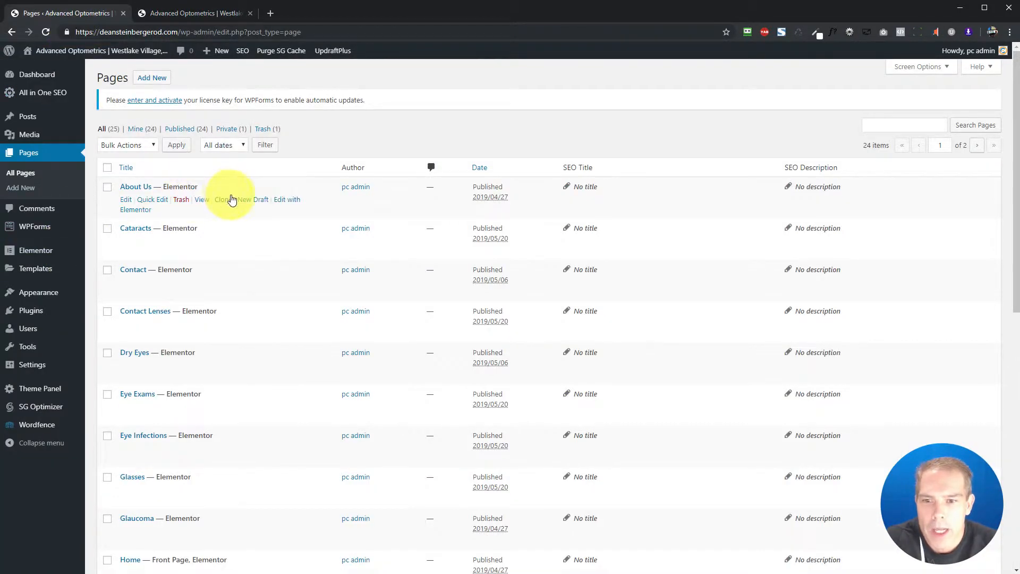
{"action": "scroll", "coordinate": [234, 207], "scroll_direction": "down", "scroll_amount": 4}
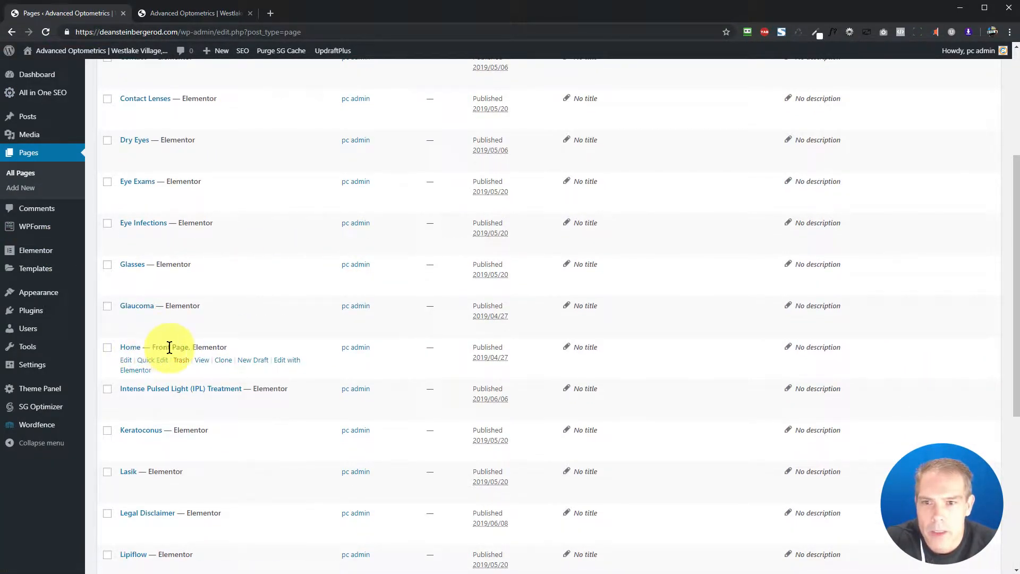
{"action": "scroll", "coordinate": [317, 344], "scroll_direction": "up", "scroll_amount": 4}
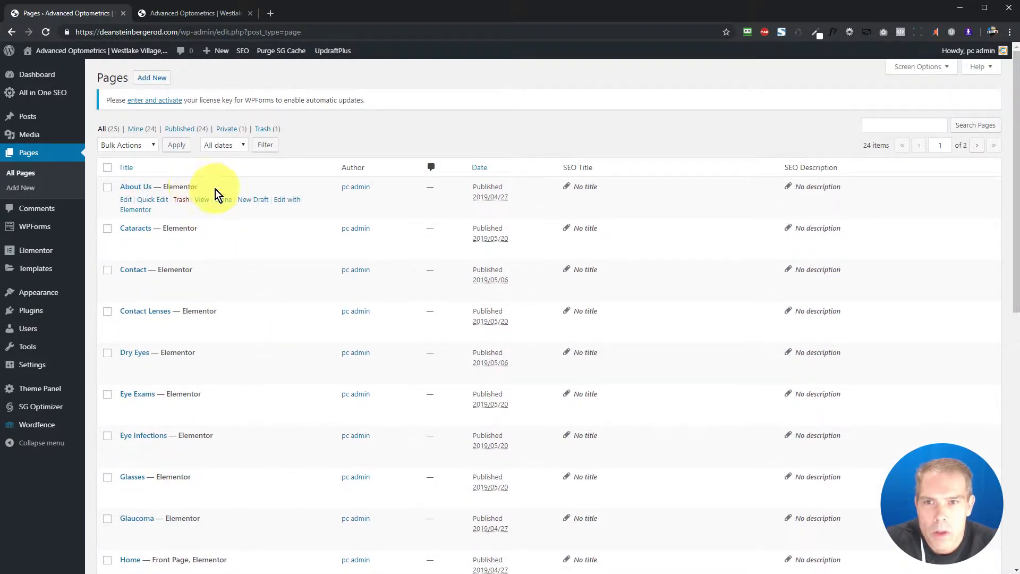
{"action": "scroll", "coordinate": [255, 254], "scroll_direction": "down", "scroll_amount": 4}
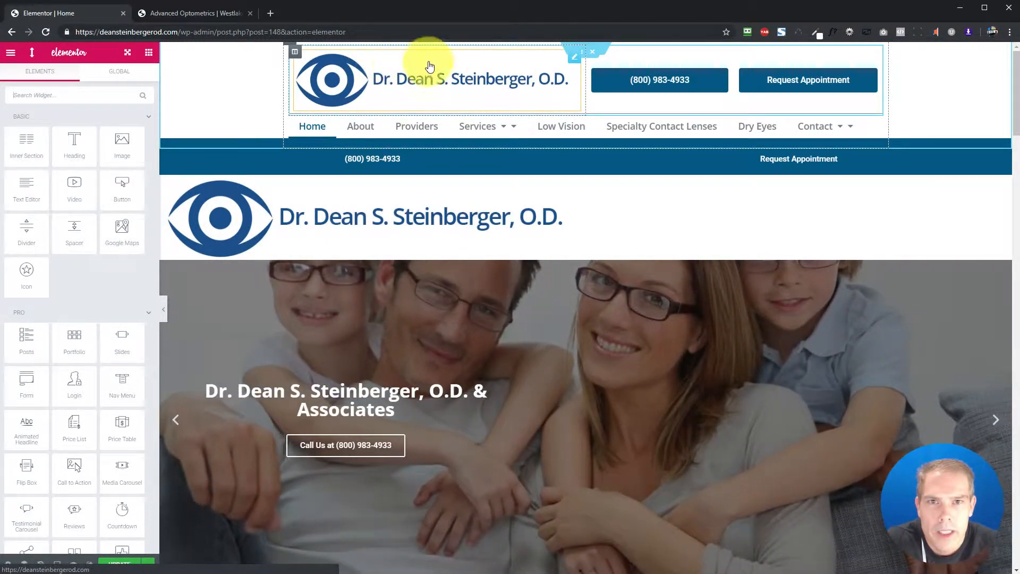
- Select the global widget in the header and look through the Home page layout from header to footer
{"action": "left_click", "coordinate": [477, 63]}
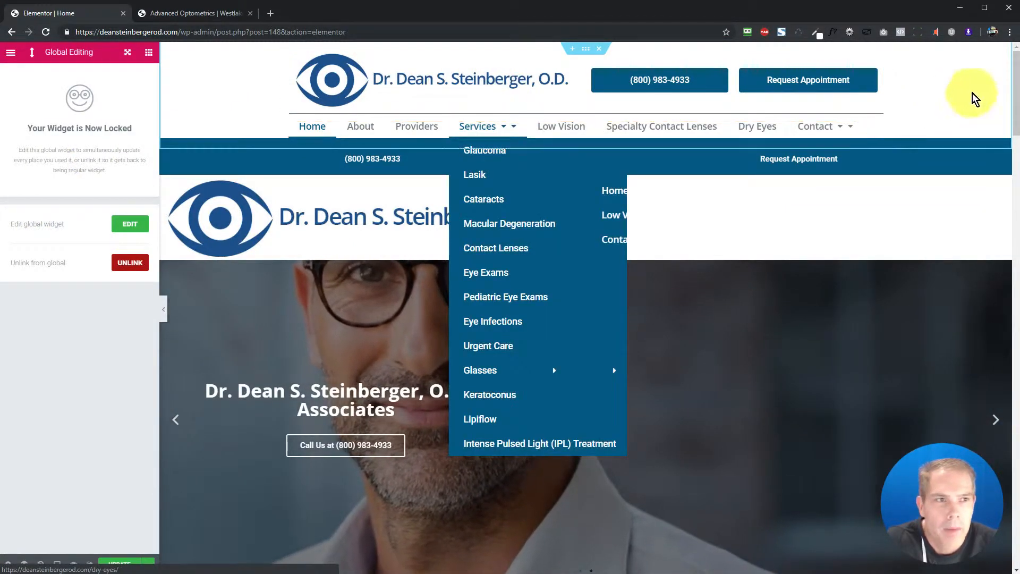
{"action": "left_click_drag", "start_coordinate": [1016, 67], "coordinate": [993, 571]}
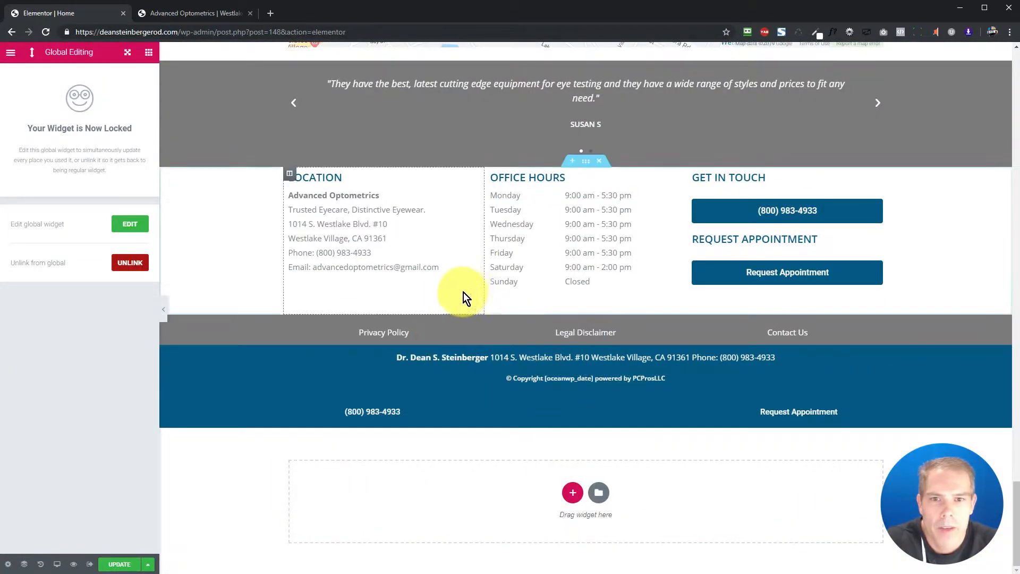
{"action": "scroll", "coordinate": [445, 264], "scroll_direction": "up", "scroll_amount": 8}
{"action": "scroll", "coordinate": [455, 266], "scroll_direction": "up", "scroll_amount": 1}
{"action": "scroll", "coordinate": [433, 296], "scroll_direction": "down", "scroll_amount": 6}
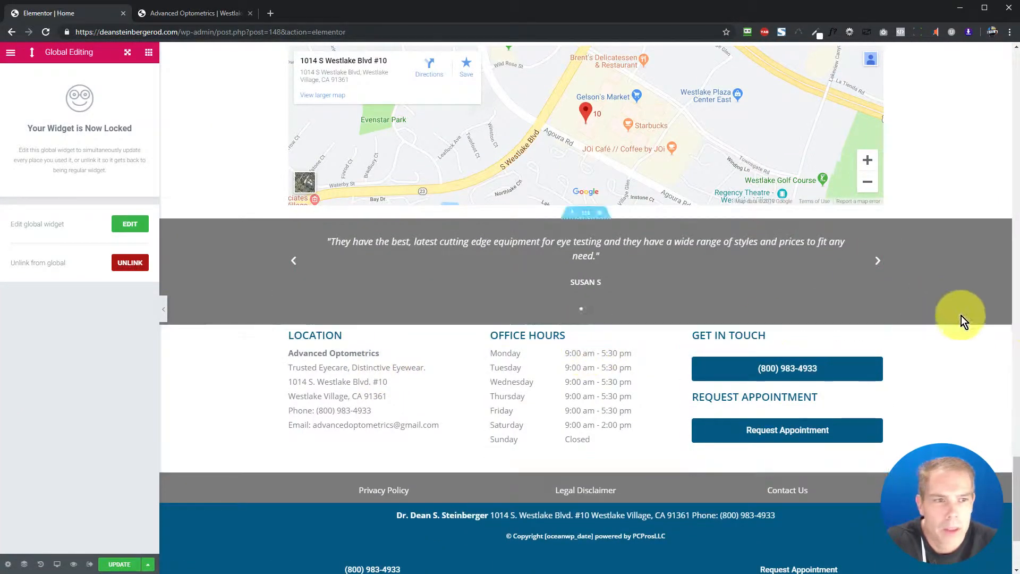
{"action": "left_click_drag", "start_coordinate": [1016, 446], "coordinate": [1004, 26]}
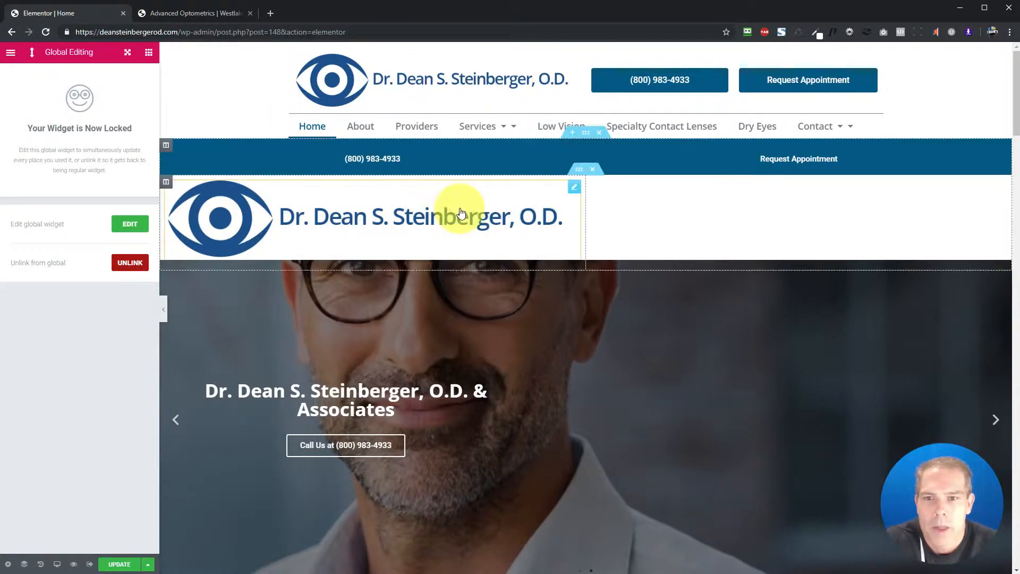
{"action": "scroll", "coordinate": [526, 223], "scroll_direction": "down", "scroll_amount": 2}
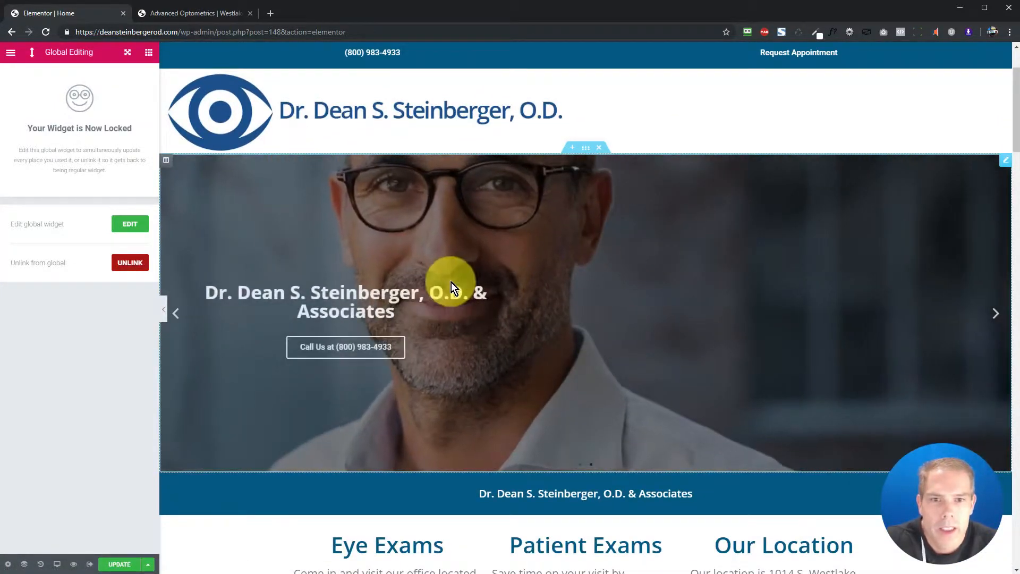
- Inspect the settings of the slider, the heading below it, and the Eye Exams heading, text and Book Online button
{"action": "left_click", "coordinate": [434, 233]}
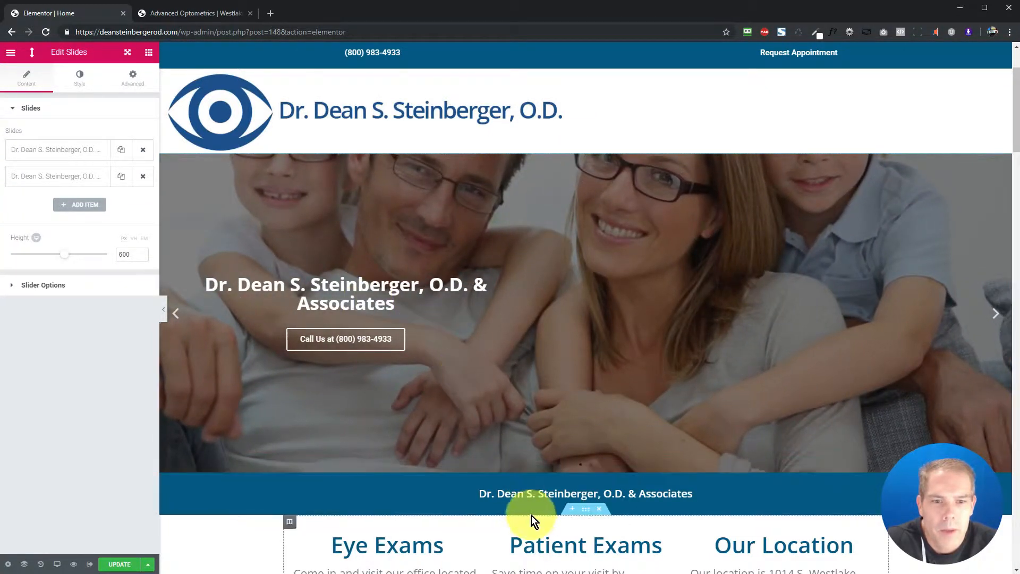
{"action": "left_click", "coordinate": [553, 494]}
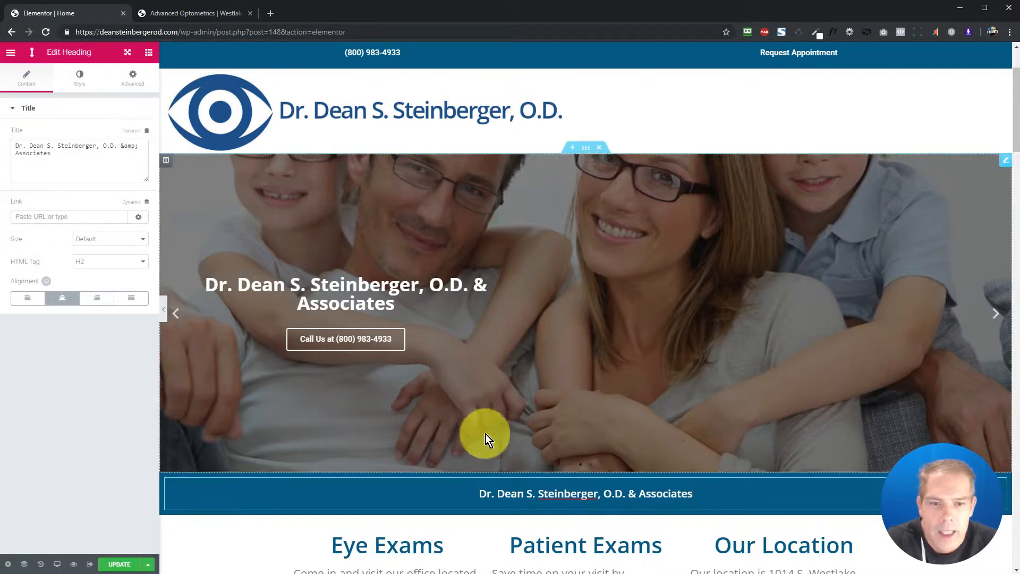
{"action": "scroll", "coordinate": [478, 489], "scroll_direction": "down", "scroll_amount": 5}
{"action": "left_click", "coordinate": [409, 287]}
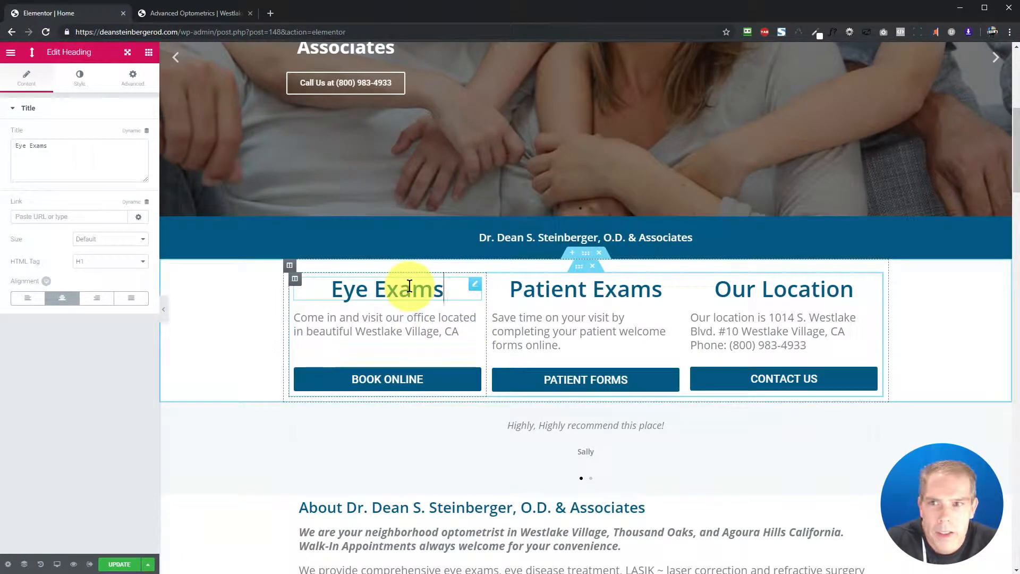
{"action": "left_click", "coordinate": [364, 330]}
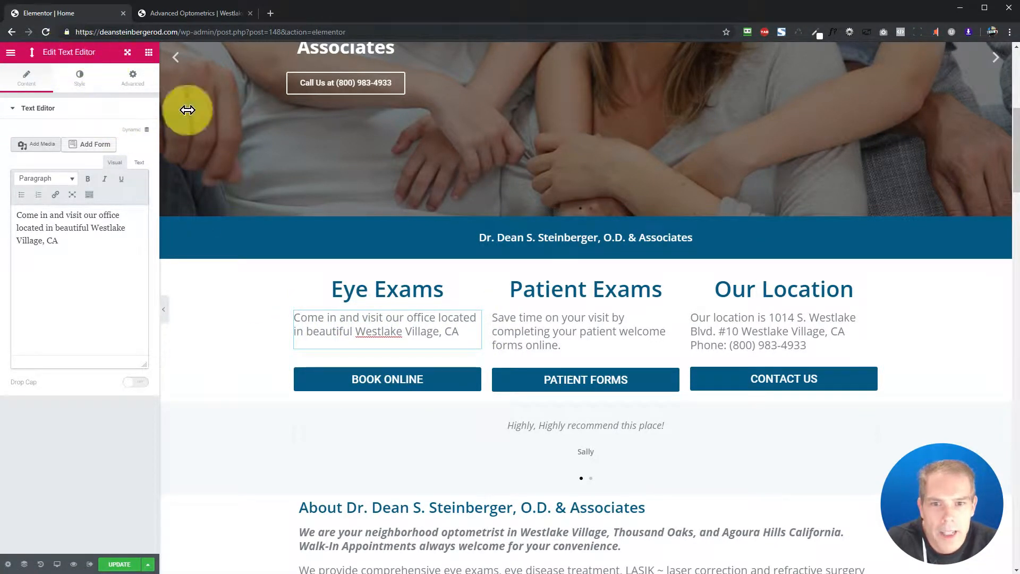
{"action": "left_click", "coordinate": [476, 372]}
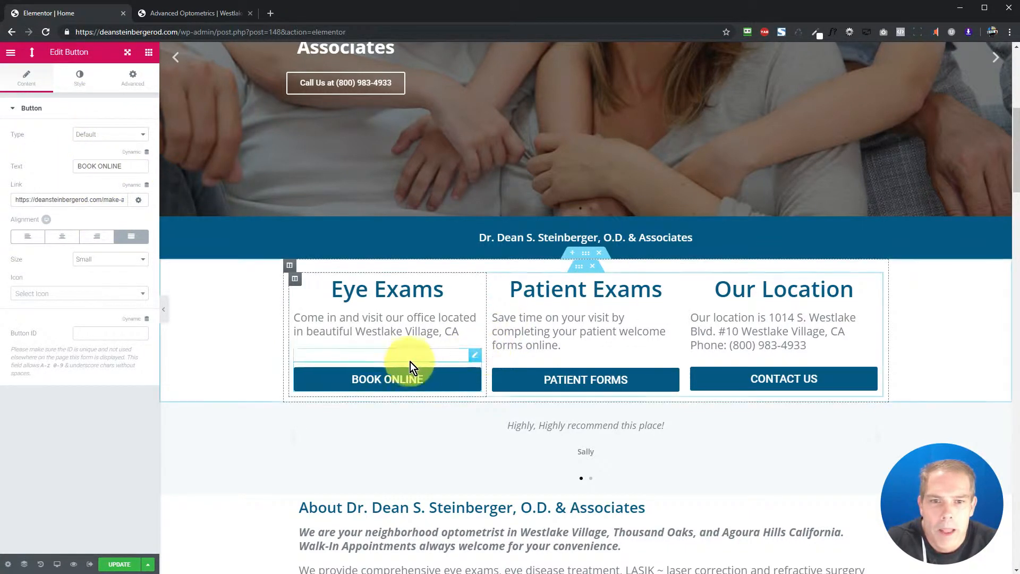
- Inspect the layout settings of the column holding the three info boxes and of its enclosing section
{"action": "left_click", "coordinate": [292, 268]}
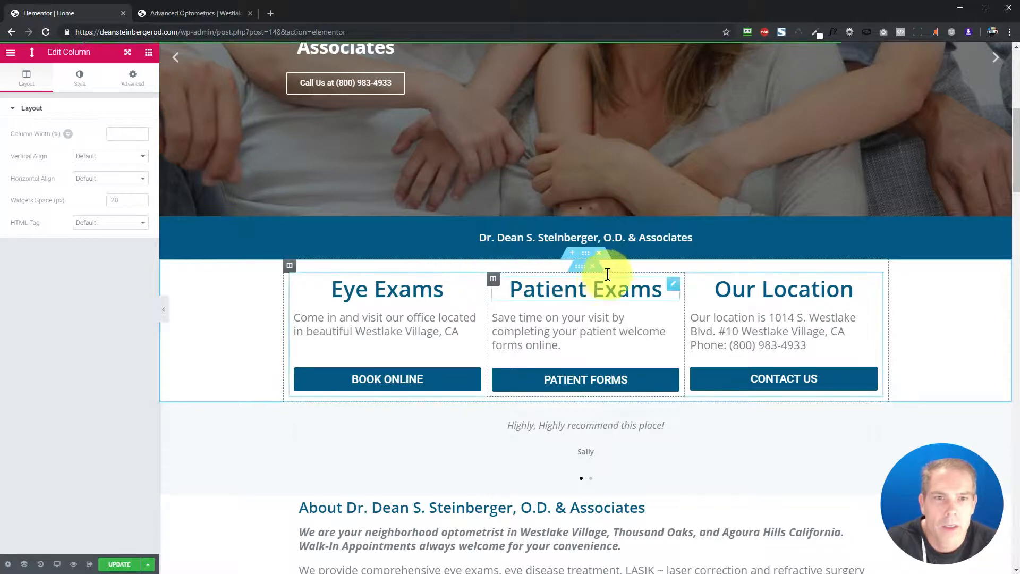
{"action": "left_click", "coordinate": [587, 256]}
{"action": "scroll", "coordinate": [544, 314], "scroll_direction": "up", "scroll_amount": 3}
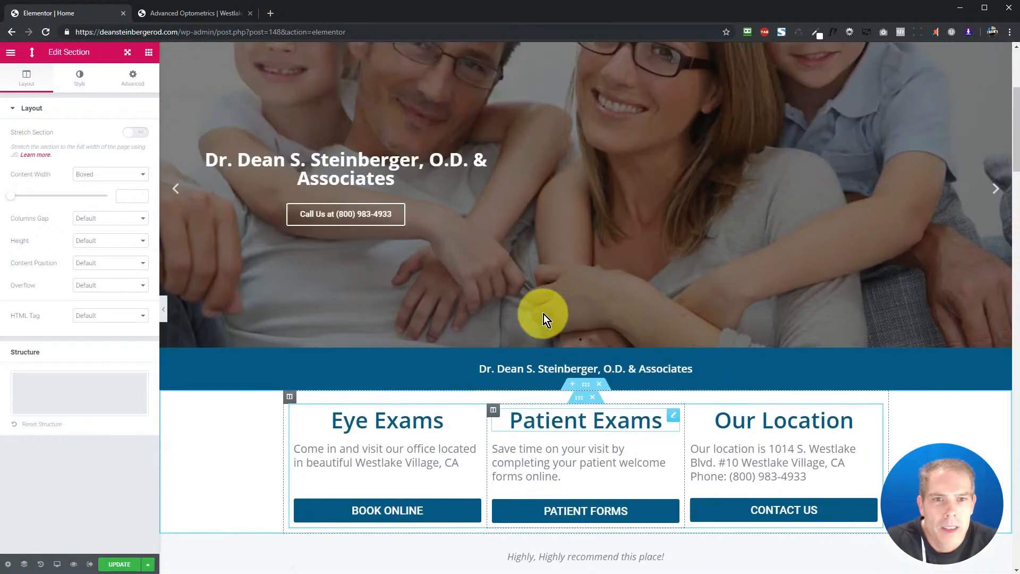
- Select the slider at the top of the Home page and expand its first slide's background settings
{"action": "scroll", "coordinate": [578, 317], "scroll_direction": "up", "scroll_amount": 2}
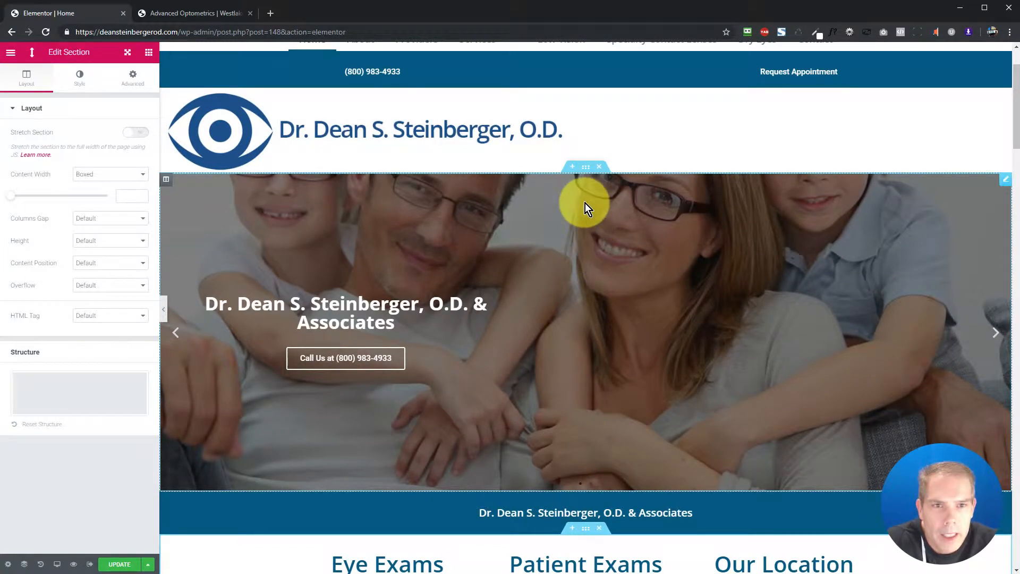
{"action": "left_click", "coordinate": [444, 285]}
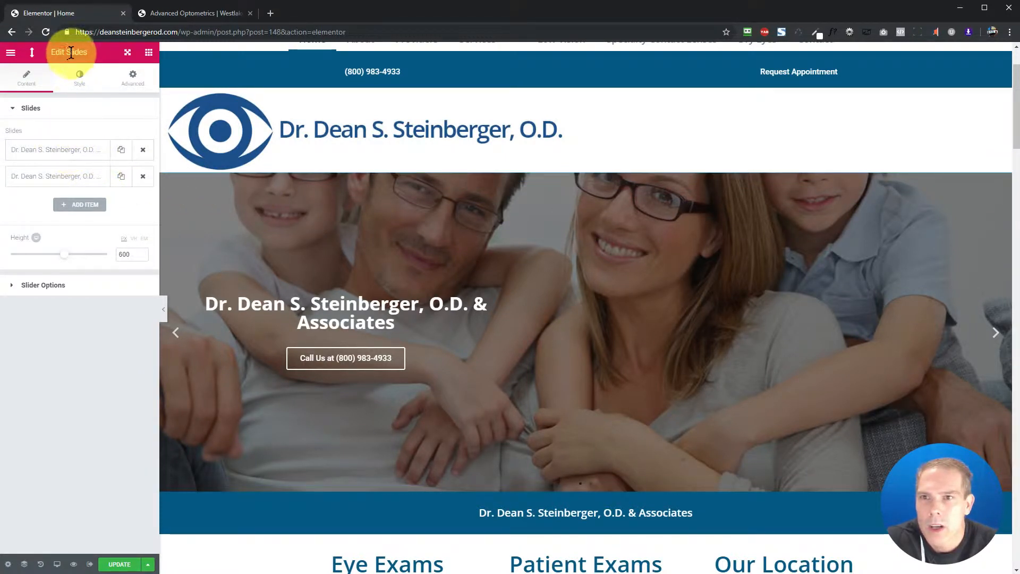
{"action": "left_click", "coordinate": [64, 154]}
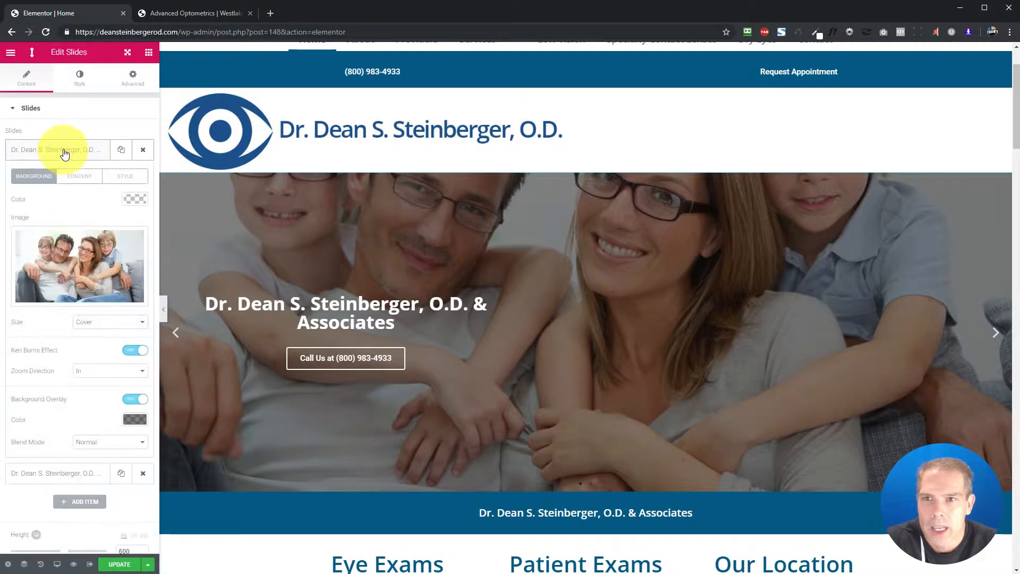
- Look through the media library and upload options for the first slide's background image, and leave without choosing a picture
{"action": "left_click", "coordinate": [93, 270]}
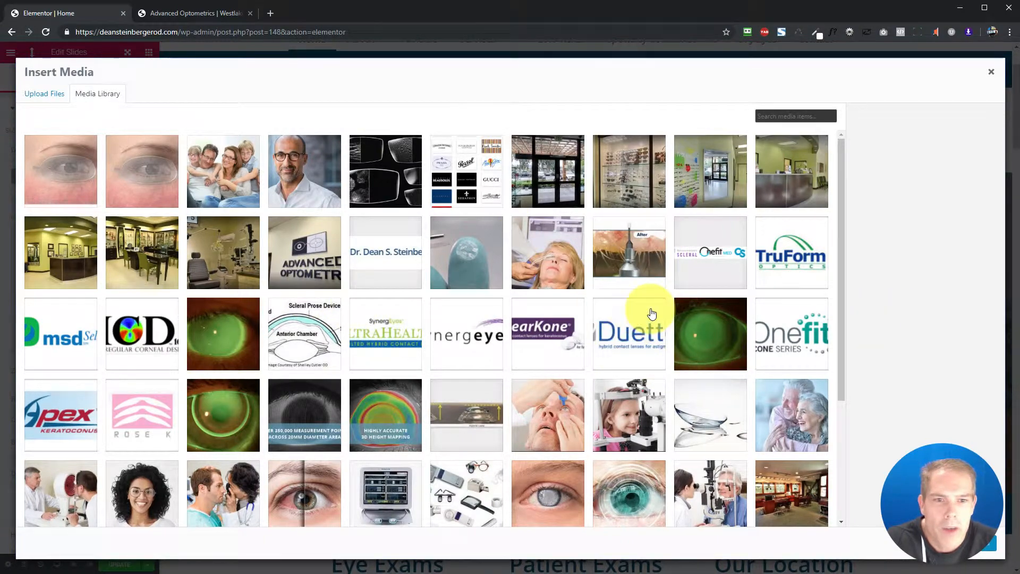
{"action": "scroll", "coordinate": [652, 313], "scroll_direction": "down", "scroll_amount": 2}
{"action": "scroll", "coordinate": [652, 313], "scroll_direction": "down", "scroll_amount": 2}
{"action": "scroll", "coordinate": [643, 319], "scroll_direction": "up", "scroll_amount": 4}
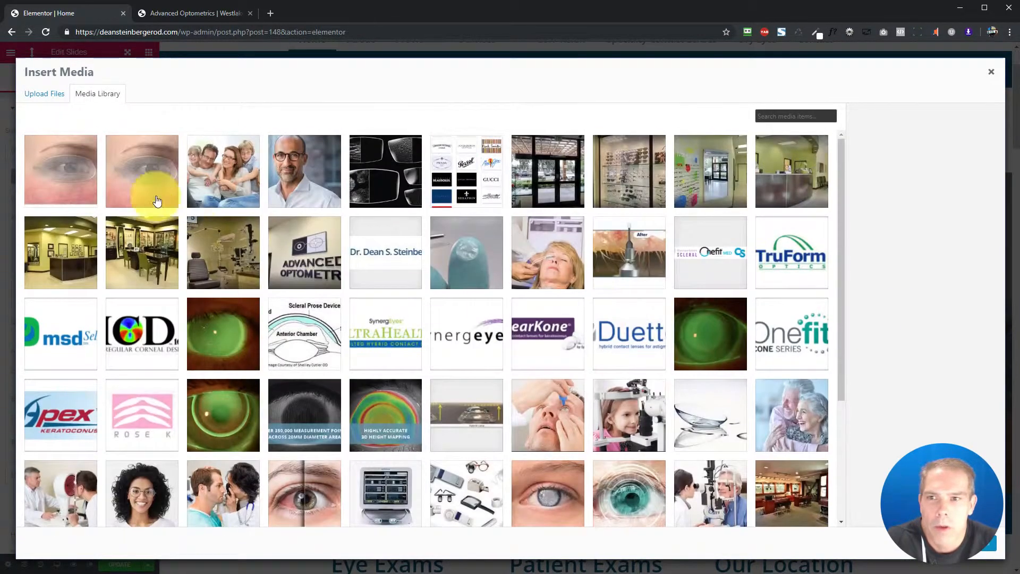
{"action": "left_click", "coordinate": [45, 93]}
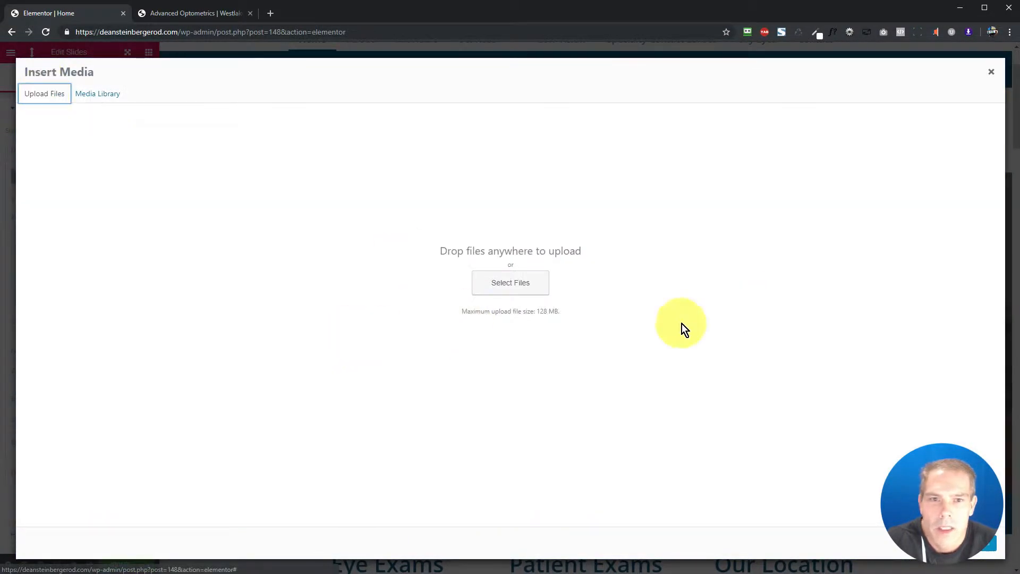
{"action": "left_click", "coordinate": [106, 94]}
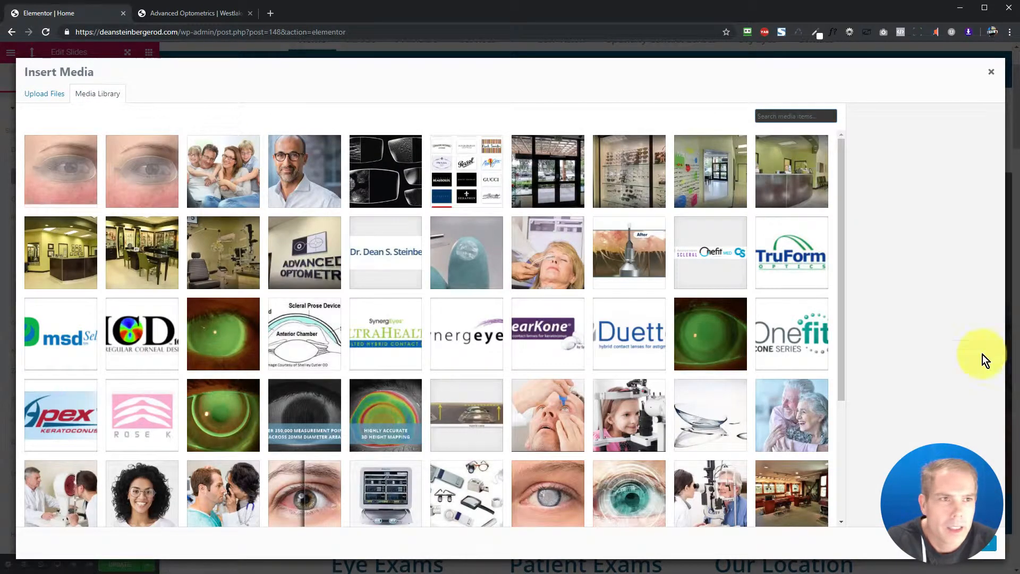
{"action": "left_click", "coordinate": [992, 73]}
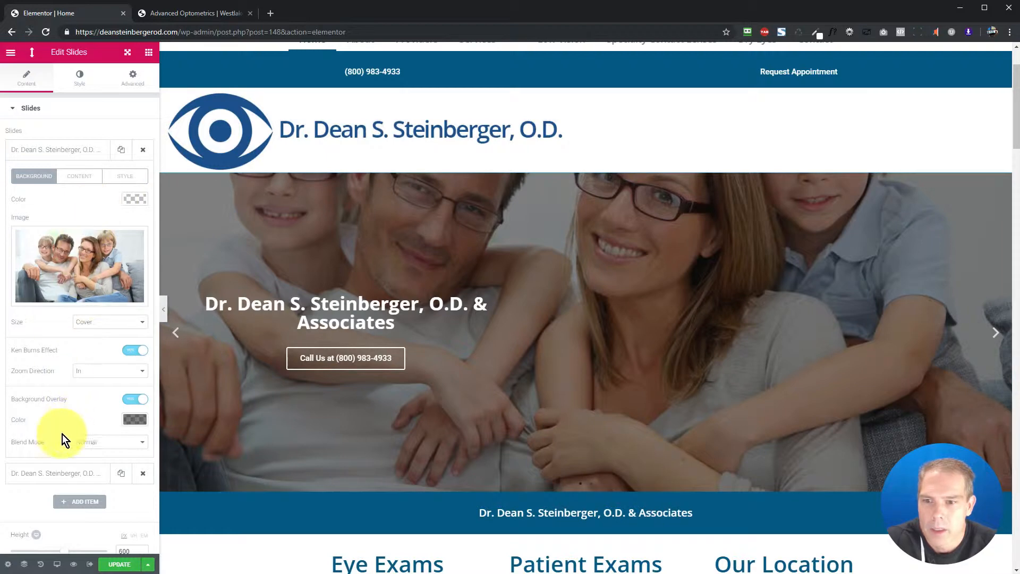
- Duplicate the slider's second slide and expand the background settings of the copy
{"action": "left_click", "coordinate": [42, 474]}
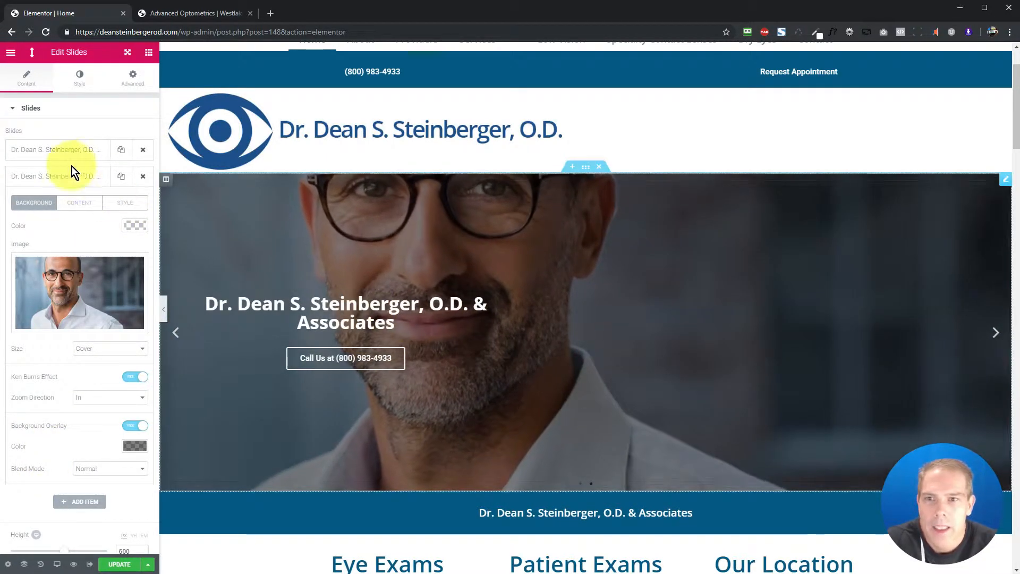
{"action": "left_click", "coordinate": [122, 178]}
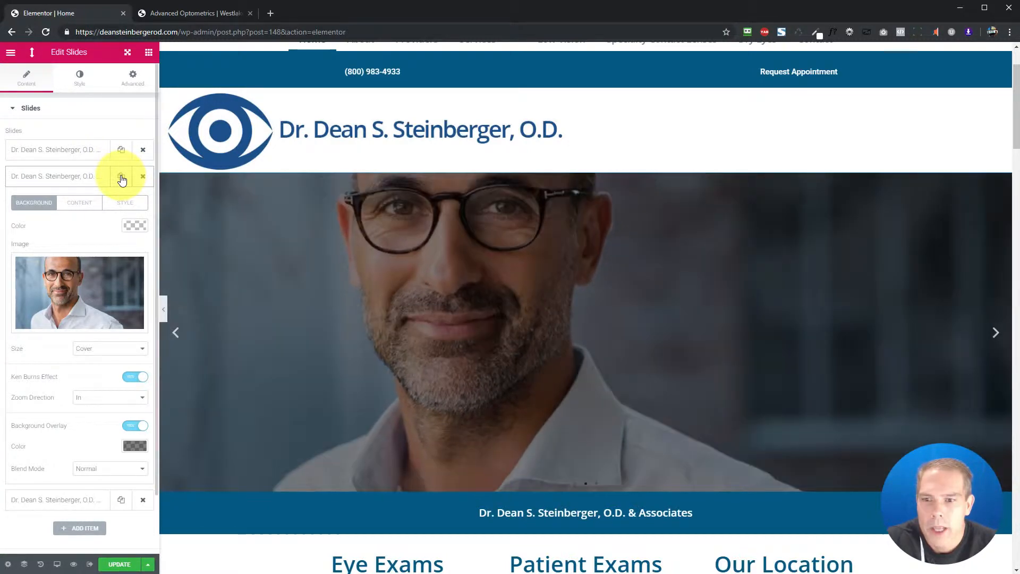
{"action": "left_click", "coordinate": [77, 504]}
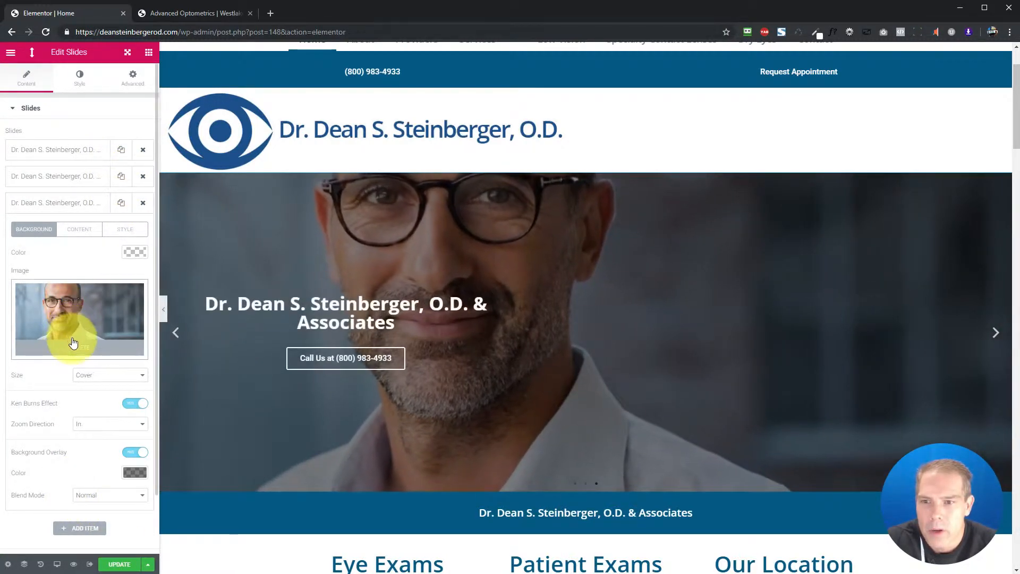
- Delete the duplicated third slide from the slider and save the page update
{"action": "left_click", "coordinate": [142, 203]}
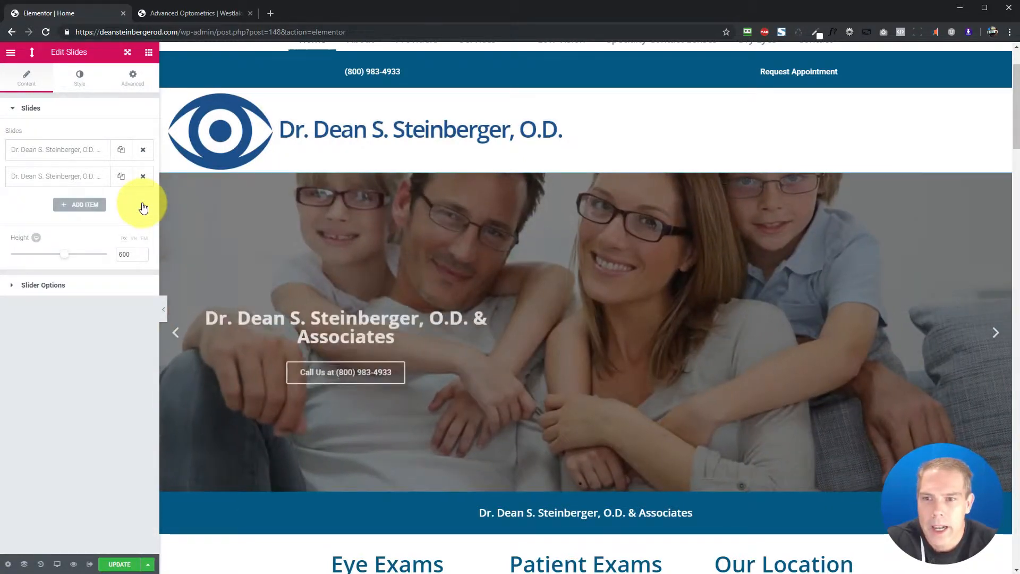
{"action": "left_click", "coordinate": [123, 565]}
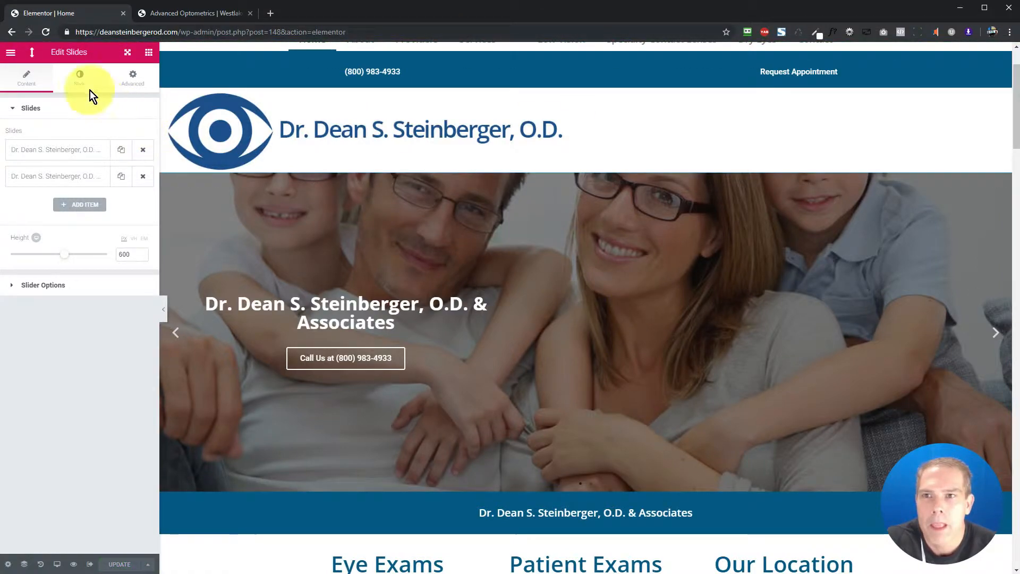
- Open the global Office Hours text widget near the bottom of the Home page for editing
{"action": "scroll", "coordinate": [632, 159], "scroll_direction": "down", "scroll_amount": 13}
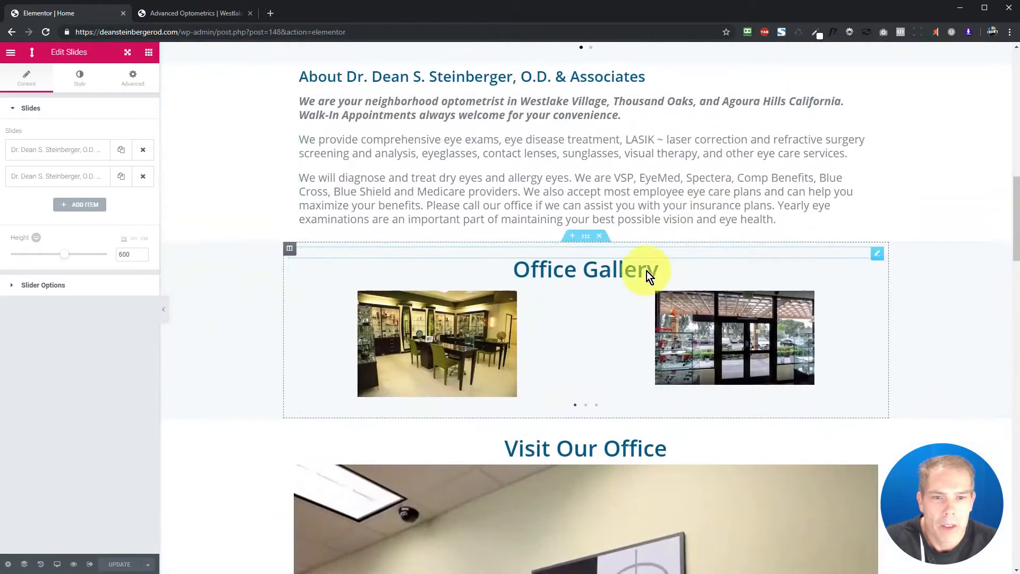
{"action": "scroll", "coordinate": [457, 251], "scroll_direction": "up", "scroll_amount": 1}
{"action": "scroll", "coordinate": [458, 250], "scroll_direction": "down", "scroll_amount": 1}
{"action": "left_click_drag", "start_coordinate": [1015, 215], "coordinate": [1016, 524]}
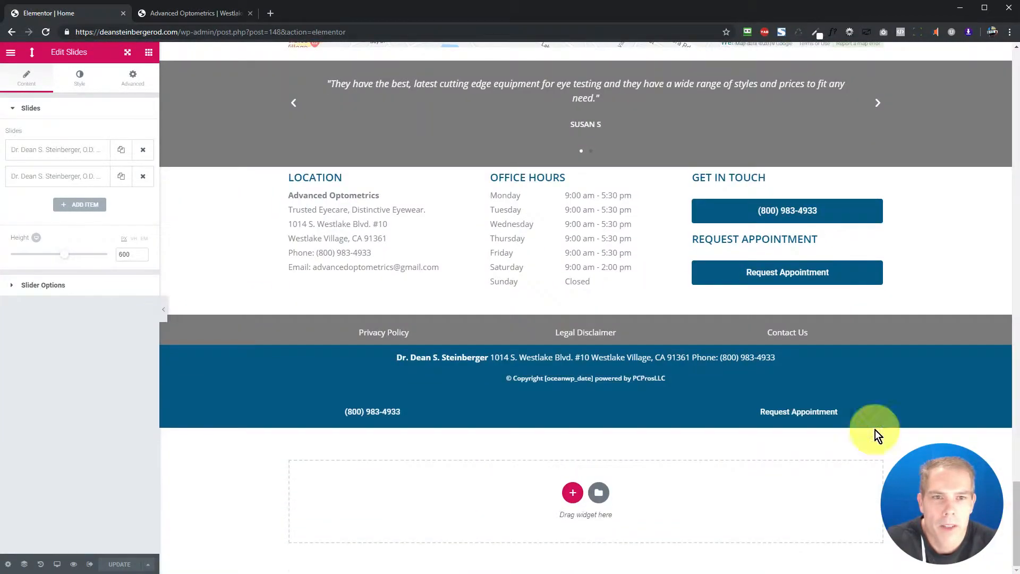
{"action": "left_click", "coordinate": [602, 245]}
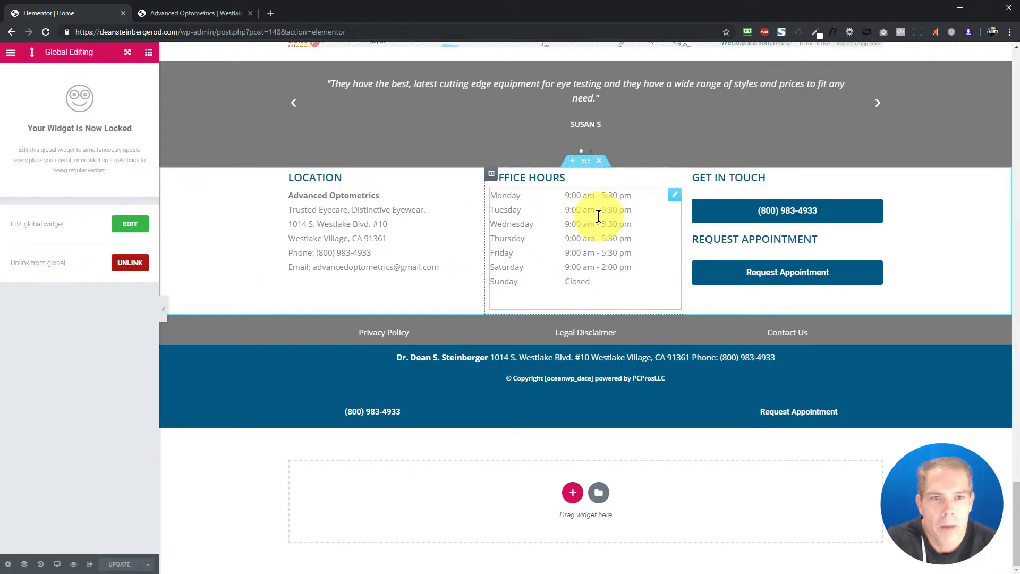
{"action": "left_click", "coordinate": [131, 224]}
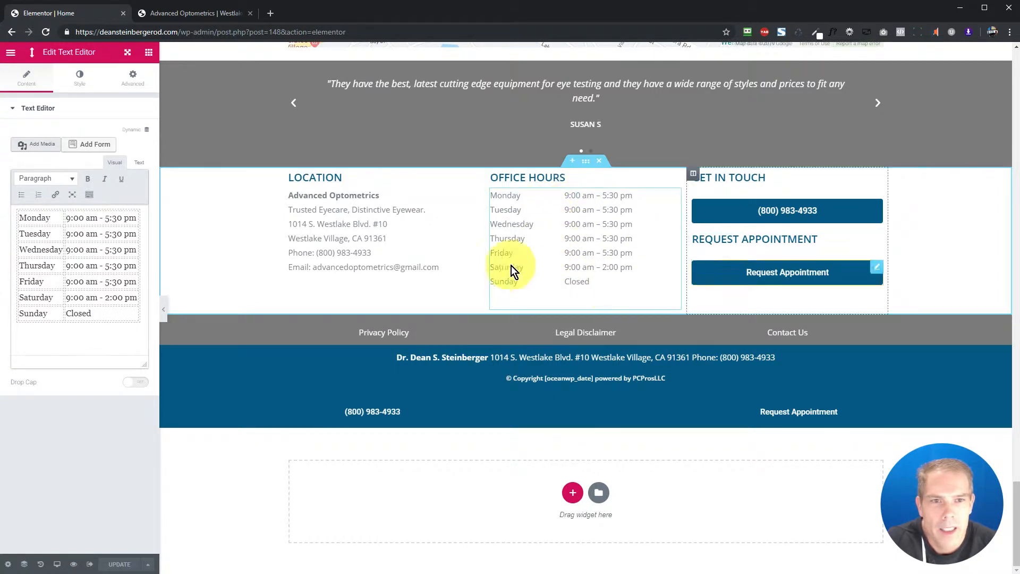
- Inspect the office hours table's HTML source, return to the visual view, and try a change to the hours
{"action": "left_click", "coordinate": [139, 162]}
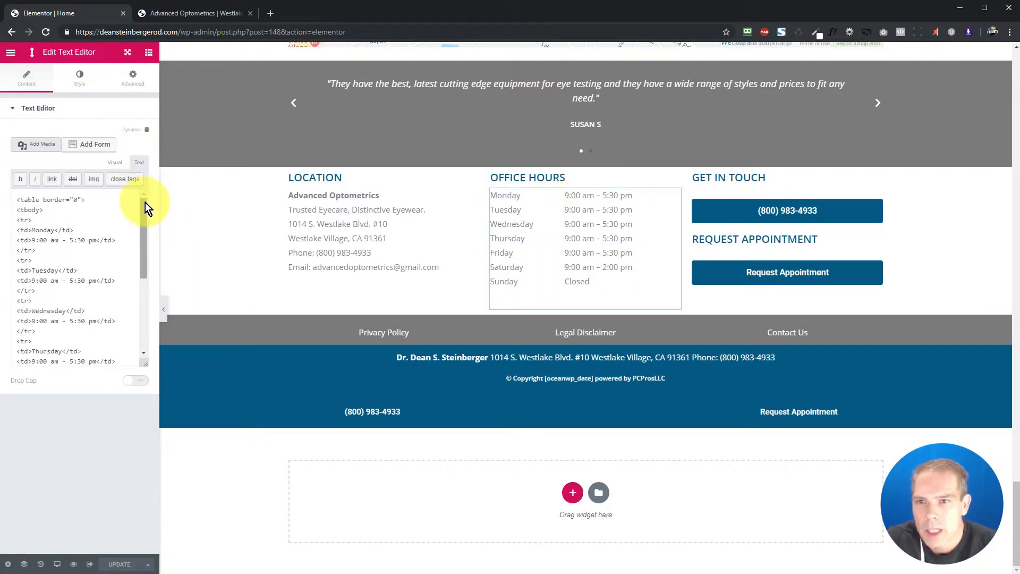
{"action": "left_click_drag", "start_coordinate": [145, 202], "coordinate": [133, 289]}
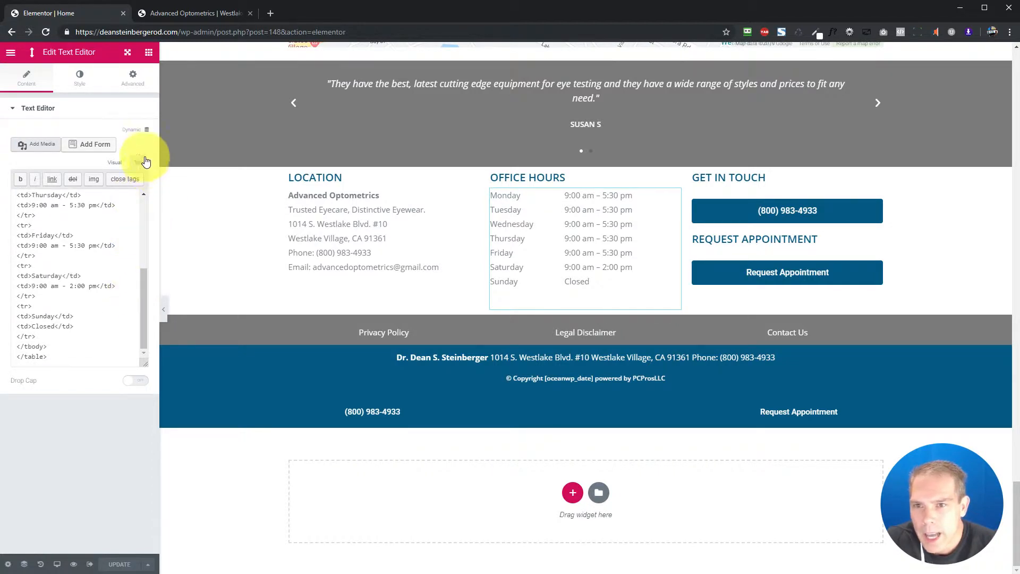
{"action": "left_click", "coordinate": [116, 163]}
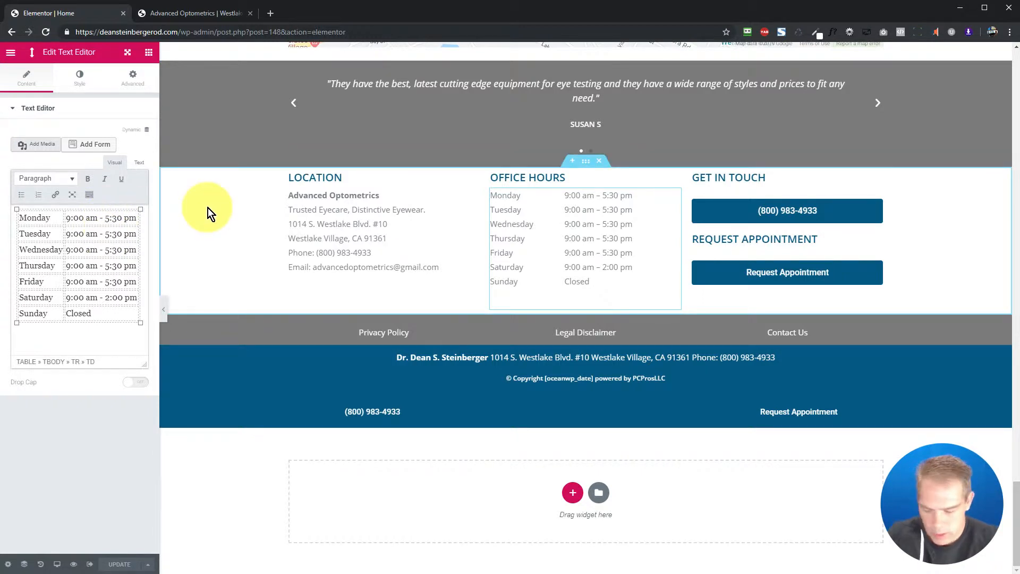
{"action": "key", "text": "Delete"}
{"action": "type", "text": "4"}
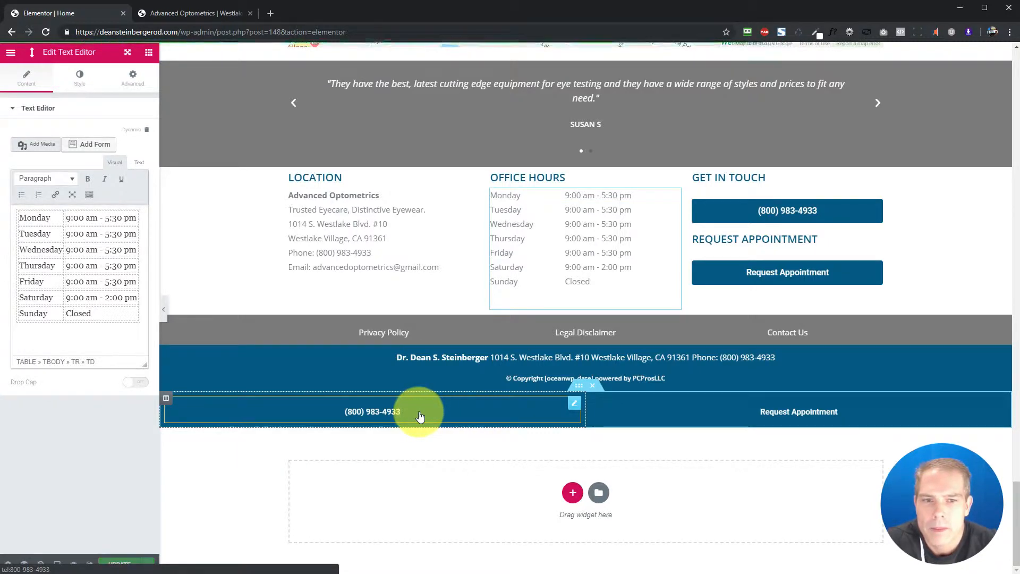
- Leave the Home page's Elementor editor for the WordPress admin and open the list of all pages
{"action": "scroll", "coordinate": [419, 347], "scroll_direction": "up", "scroll_amount": 3}
{"action": "scroll", "coordinate": [418, 348], "scroll_direction": "up", "scroll_amount": 15}
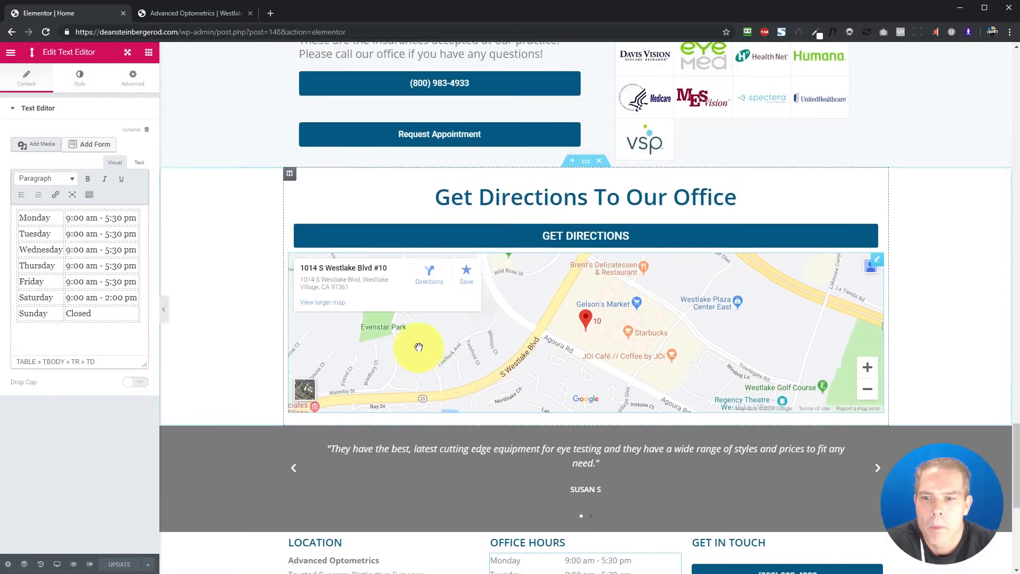
{"action": "left_click", "coordinate": [90, 566]}
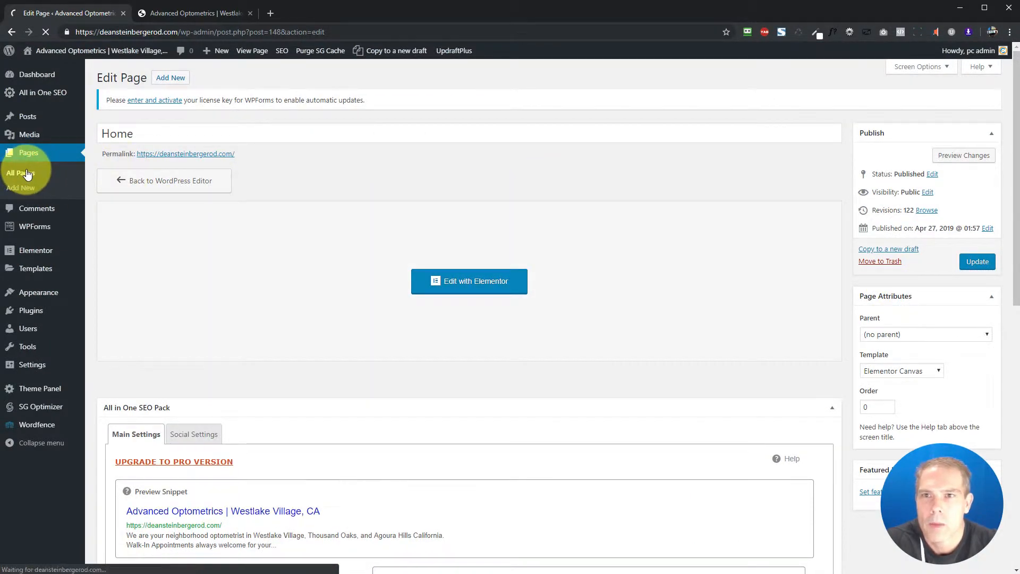
- View the Providers page on the live site, and open that page from the WordPress pages list in Elementor
{"action": "left_click", "coordinate": [190, 11]}
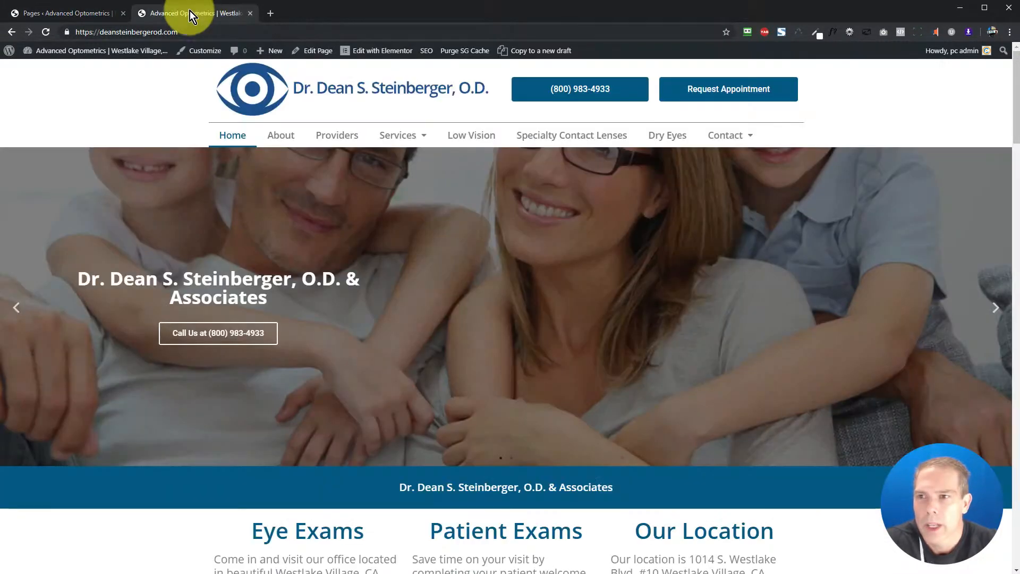
{"action": "left_click", "coordinate": [342, 135]}
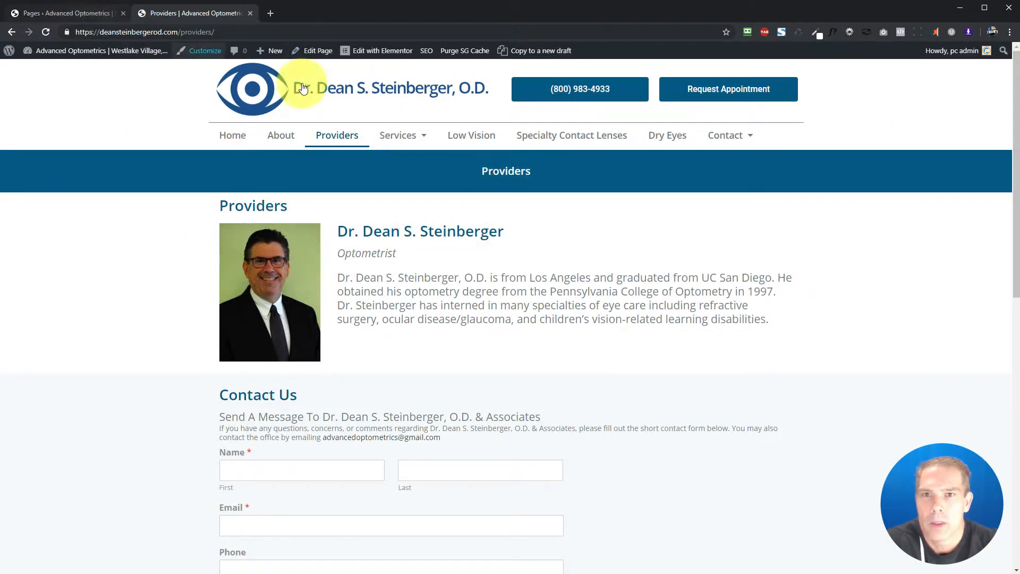
{"action": "left_click", "coordinate": [74, 11]}
{"action": "scroll", "coordinate": [134, 488], "scroll_direction": "down", "scroll_amount": 10}
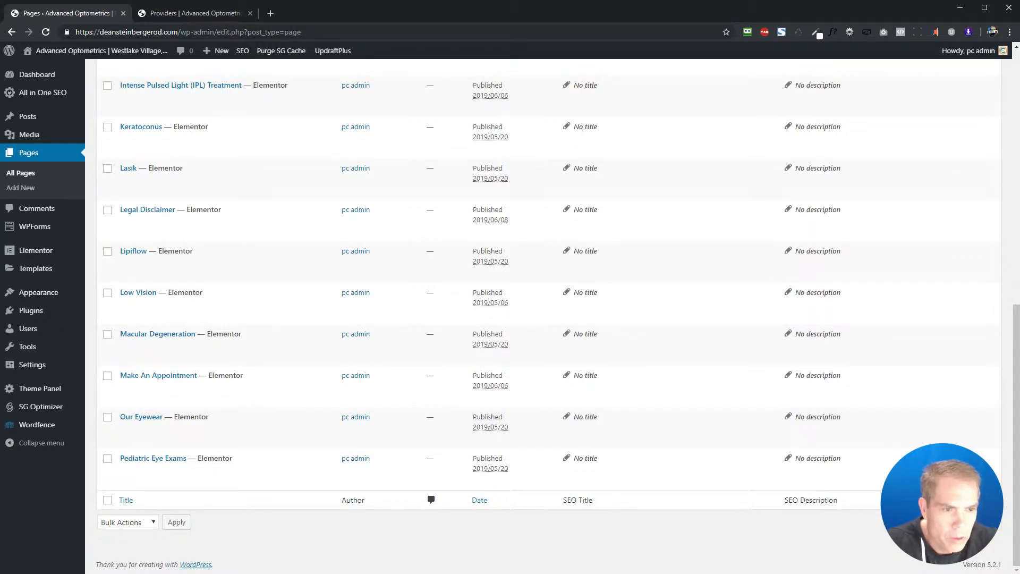
{"action": "left_click", "coordinate": [977, 522]}
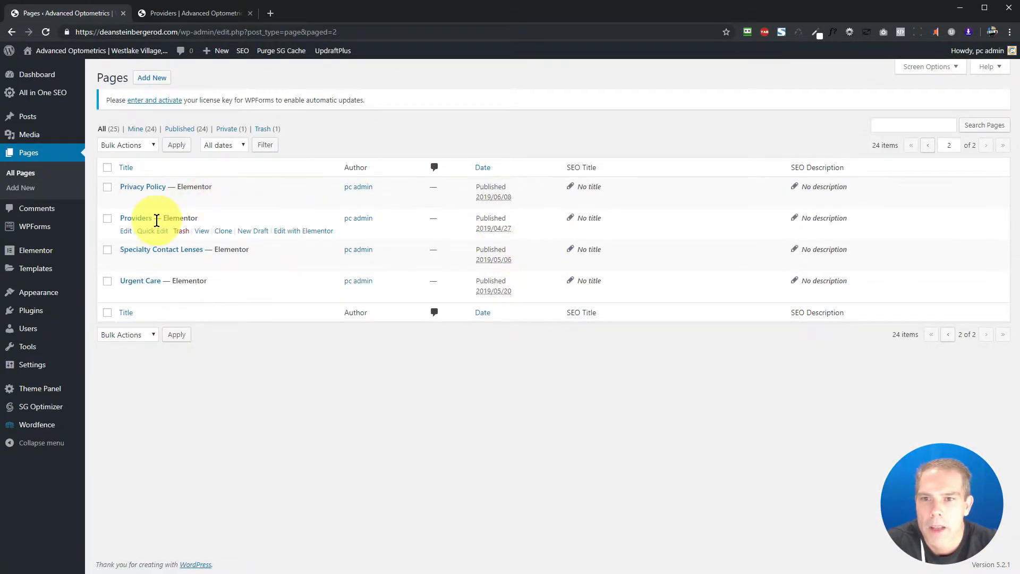
{"action": "left_click", "coordinate": [319, 233]}
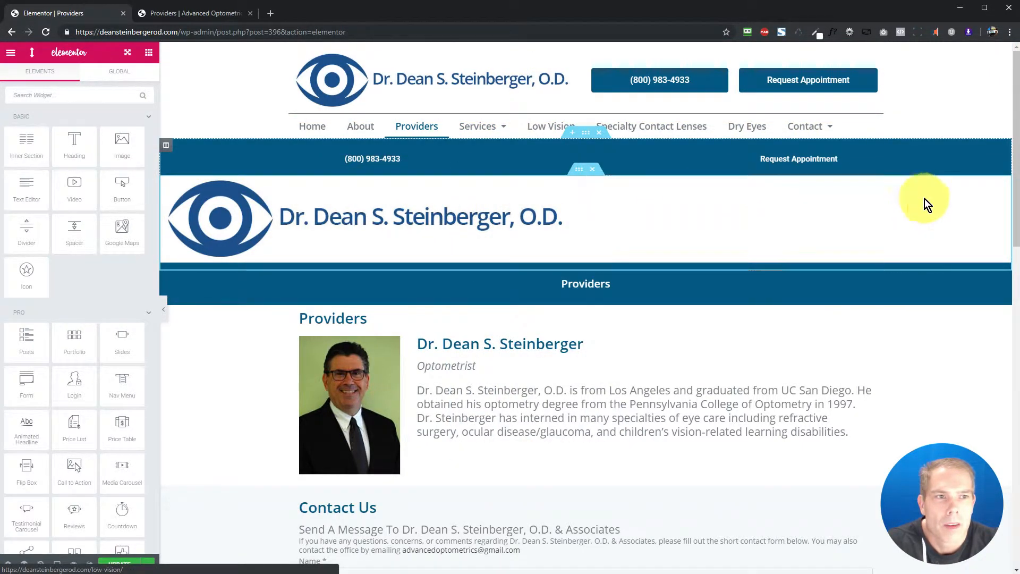
- Try replacing the blue banner heading with "STAFF", and restore its text to "Providers"
{"action": "scroll", "coordinate": [400, 315], "scroll_direction": "down", "scroll_amount": 3}
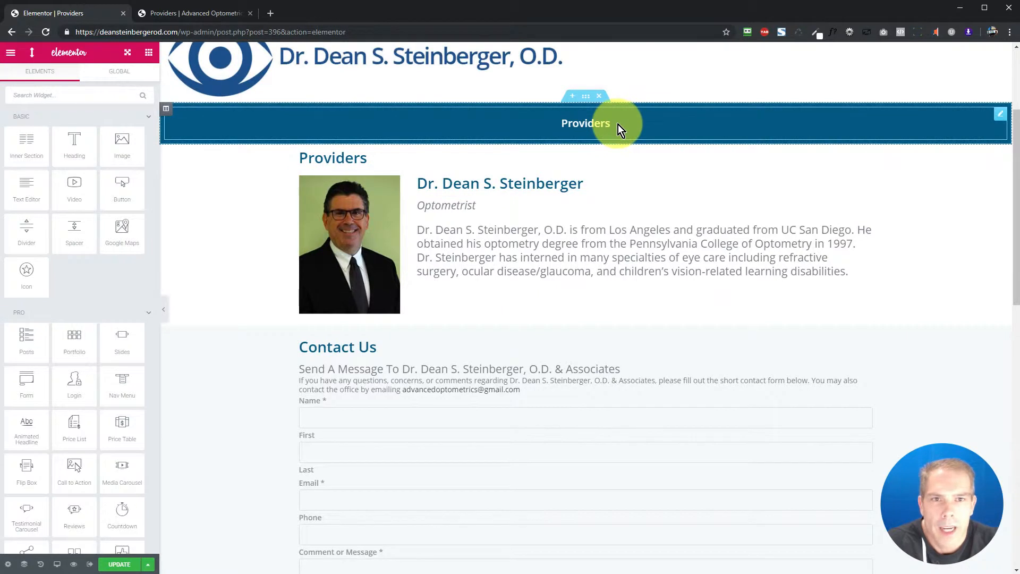
{"action": "left_click", "coordinate": [617, 125]}
{"action": "triple_click", "coordinate": [82, 145]}
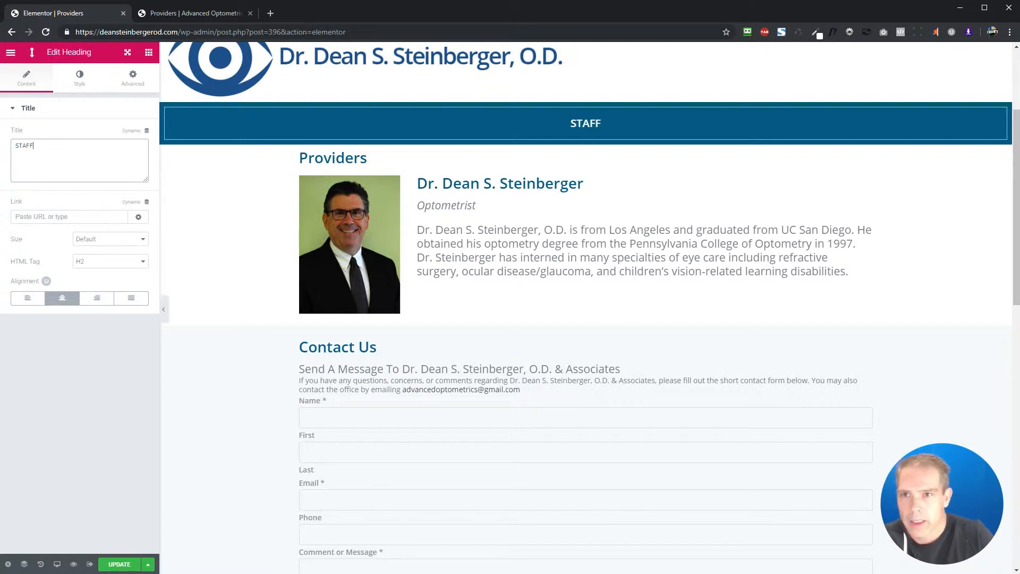
{"action": "type", "text": "S"}
{"action": "key", "text": "BackSpace"}
{"action": "type", "text": "Providers"}
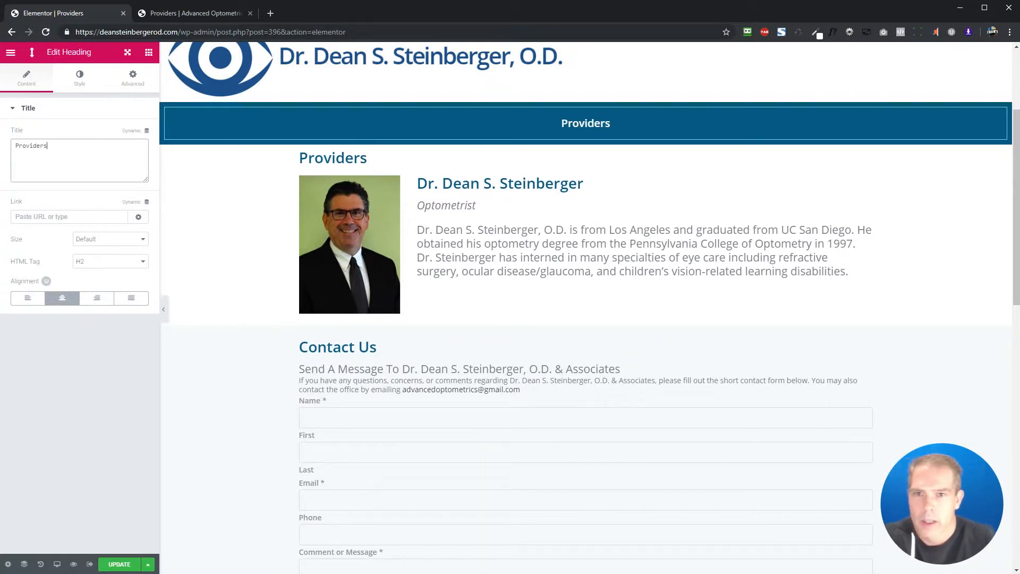
- Inspect the provider's biography text, the enclosing section's layout, and the settings of its photo and text columns
{"action": "left_click", "coordinate": [667, 250]}
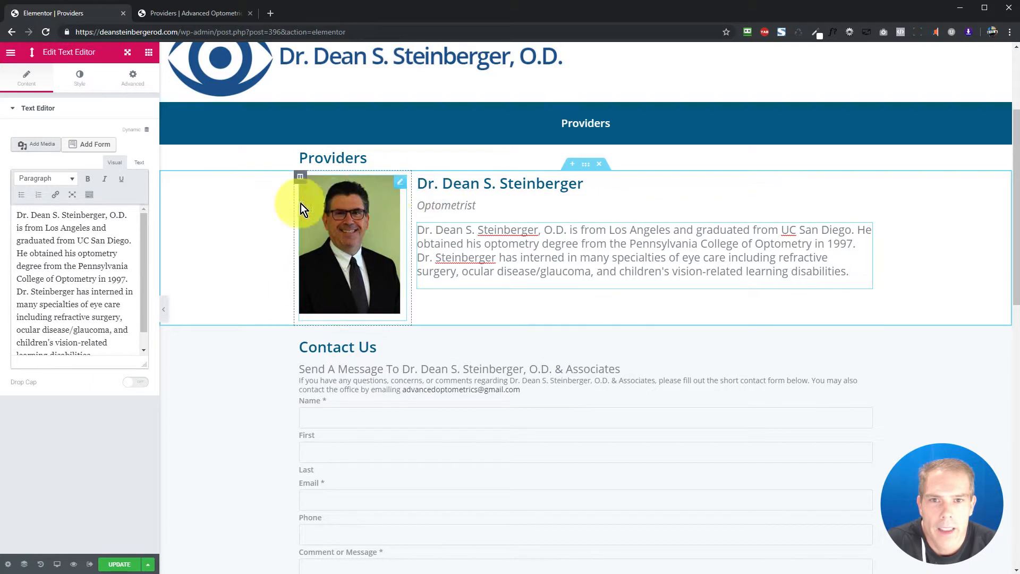
{"action": "left_click", "coordinate": [586, 166]}
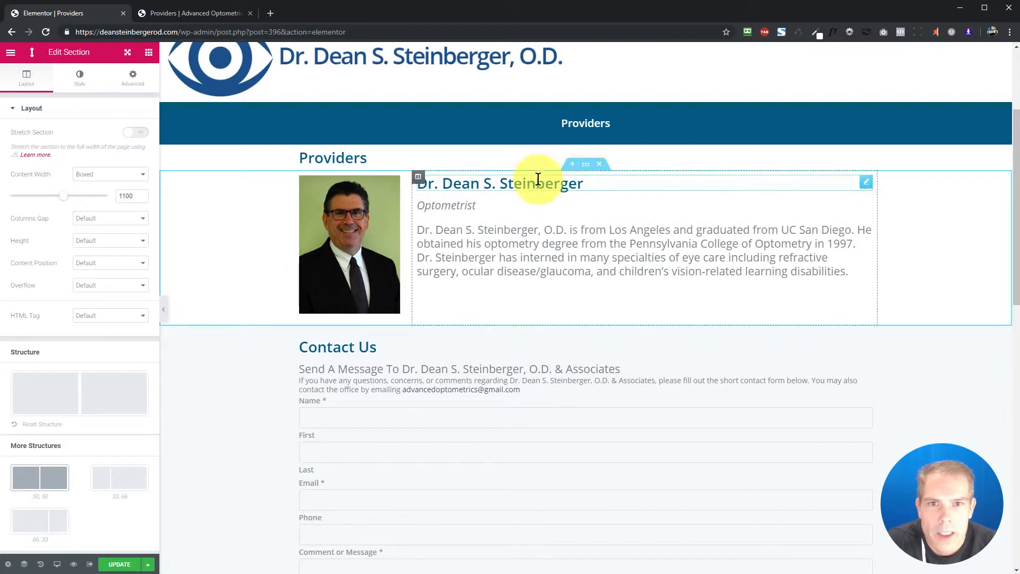
{"action": "left_click", "coordinate": [301, 178]}
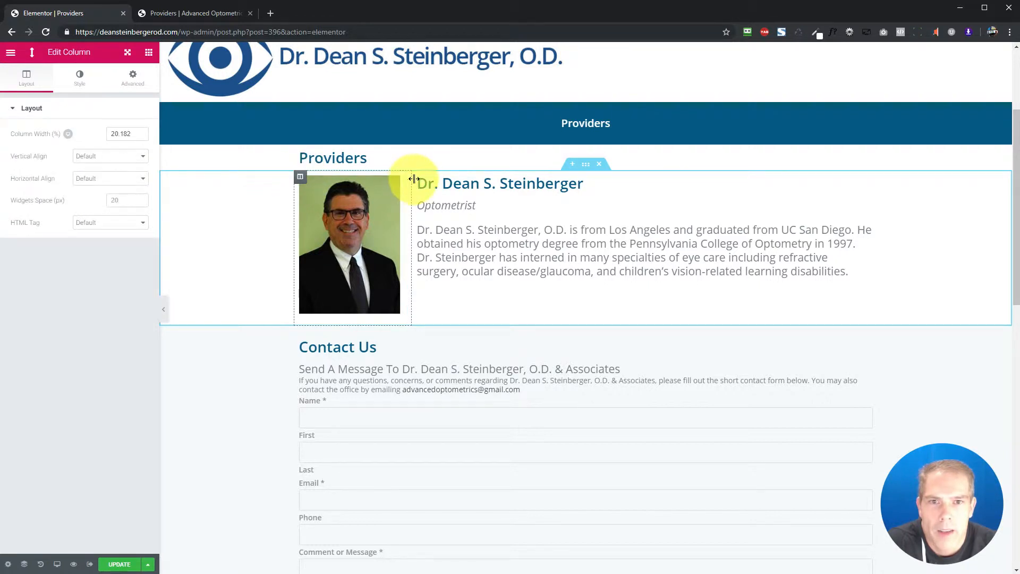
{"action": "left_click", "coordinate": [418, 176]}
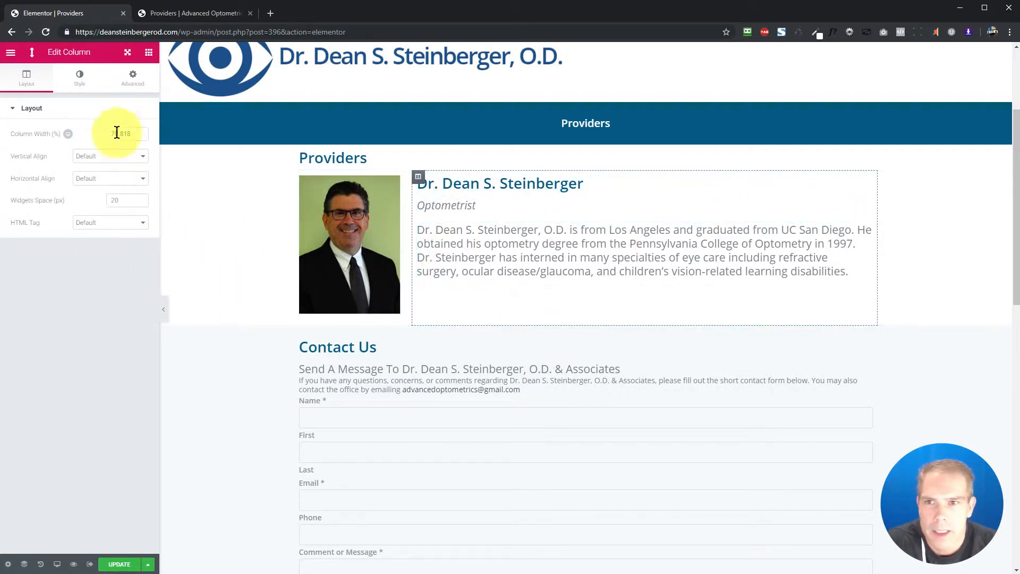
{"action": "left_click", "coordinate": [90, 79]}
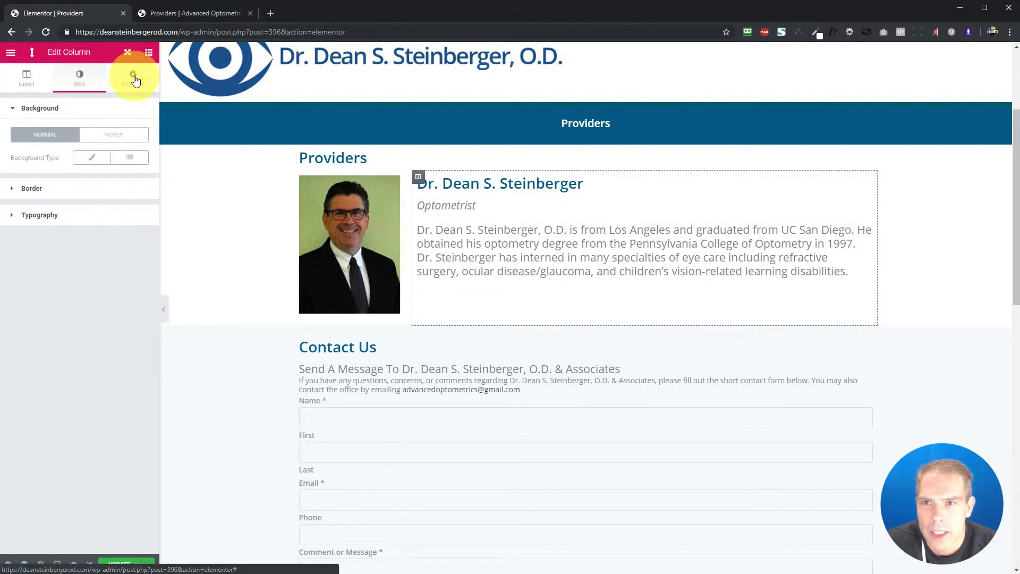
{"action": "left_click", "coordinate": [132, 76]}
{"action": "left_click", "coordinate": [30, 77]}
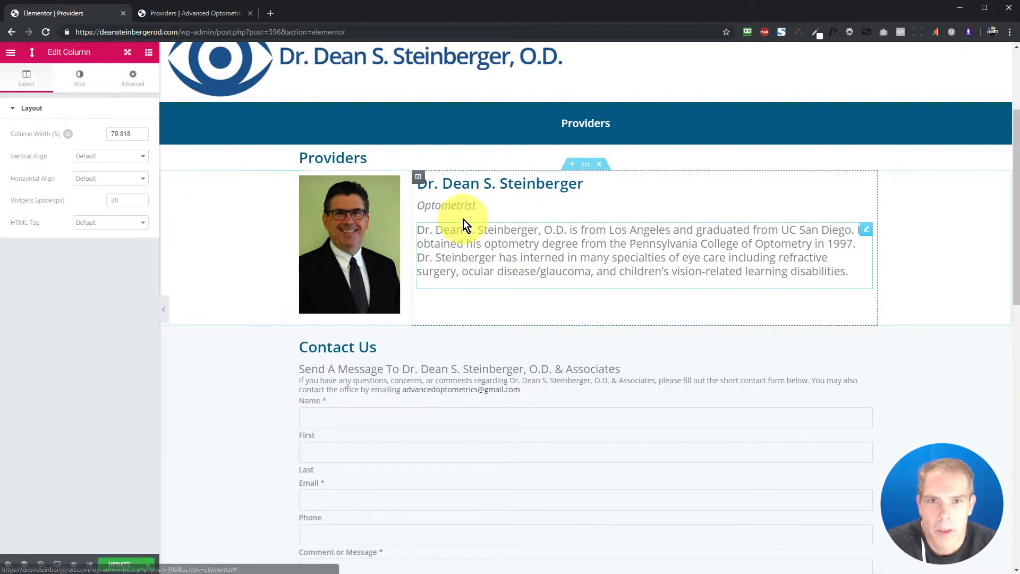
- Duplicate the provider's section and remove the photo from the copy
{"action": "right_click", "coordinate": [586, 168]}
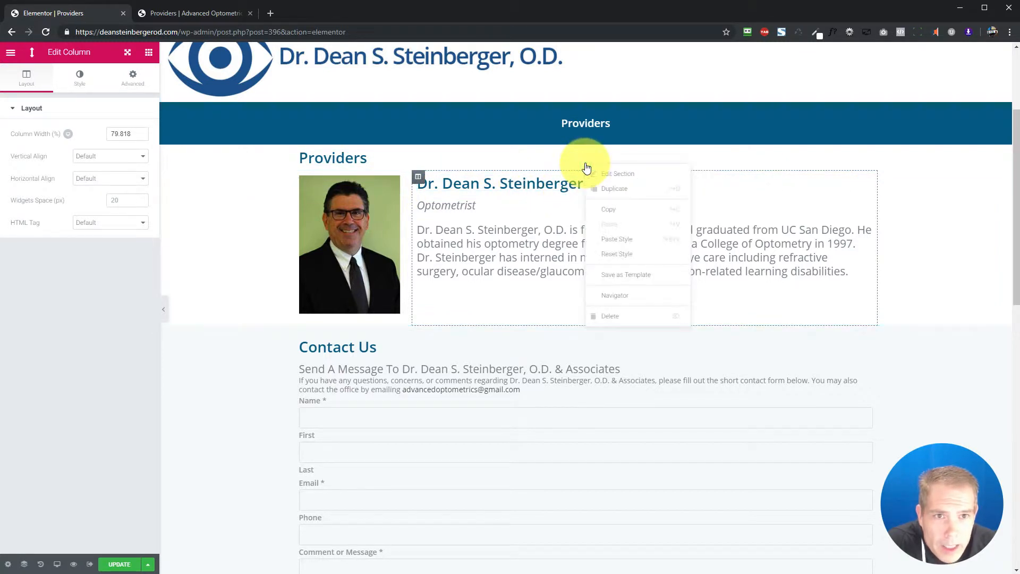
{"action": "left_click", "coordinate": [616, 194]}
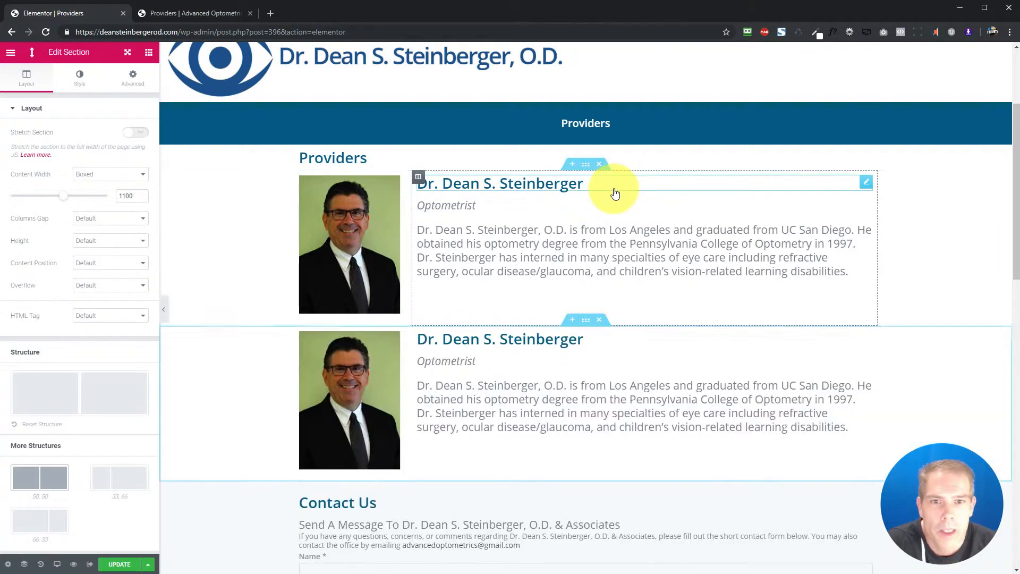
{"action": "left_click", "coordinate": [358, 392]}
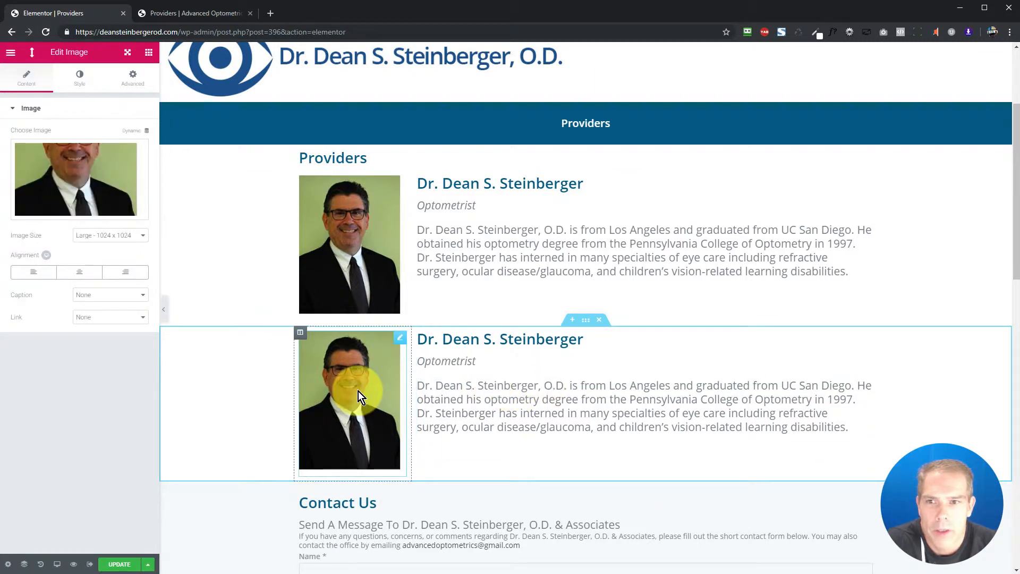
{"action": "left_click", "coordinate": [81, 208]}
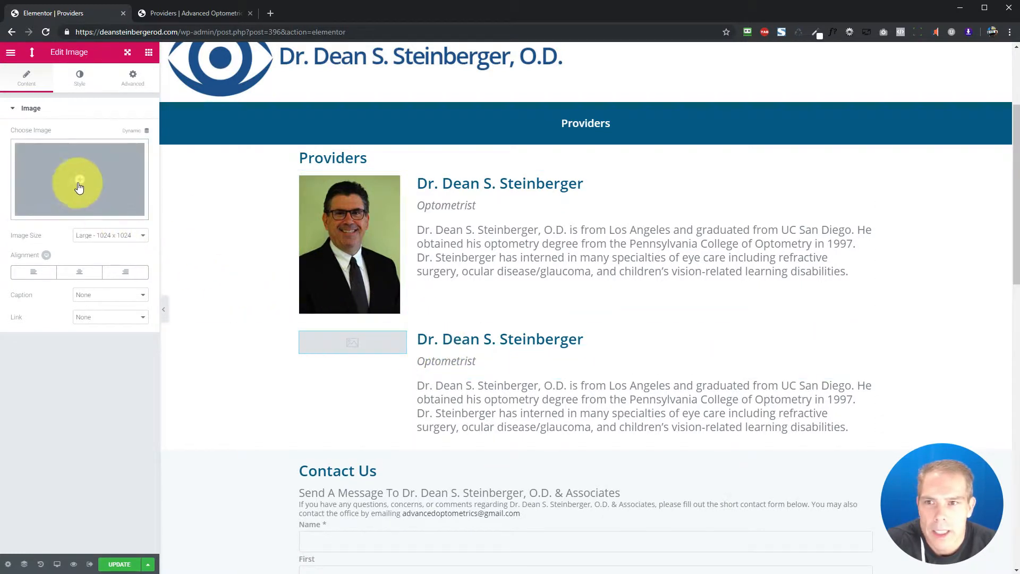
- Replace the doctor's name in the duplicated section's heading with a different doctor's name, keeping the "Dr." prefix
{"action": "left_click", "coordinate": [519, 339]}
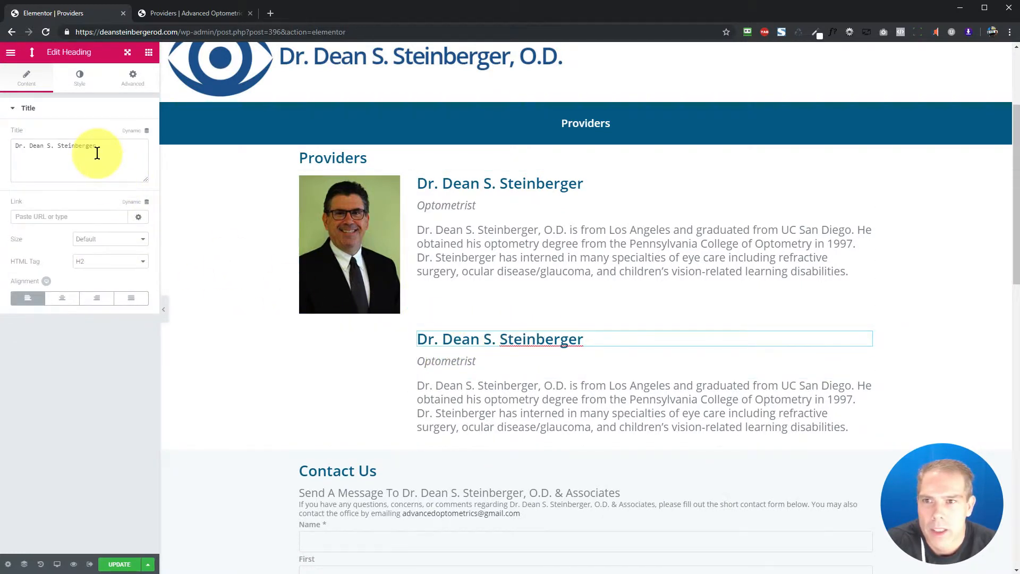
{"action": "left_click_drag", "start_coordinate": [107, 144], "coordinate": [24, 139]}
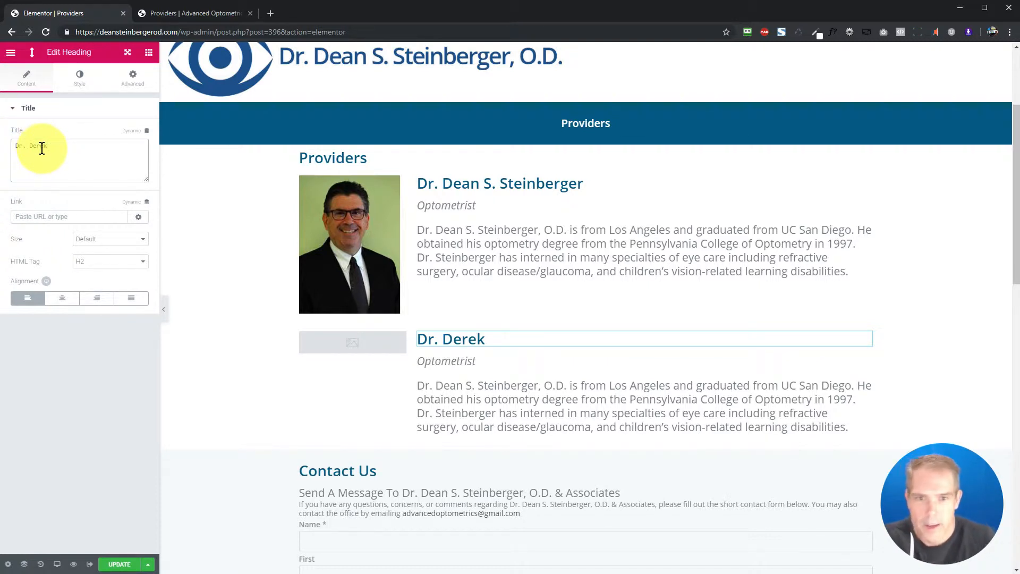
{"action": "type", "text": "erek"}
- Open the duplicated section's job title and biography texts for editing, and select part of the biography
{"action": "left_click", "coordinate": [447, 367]}
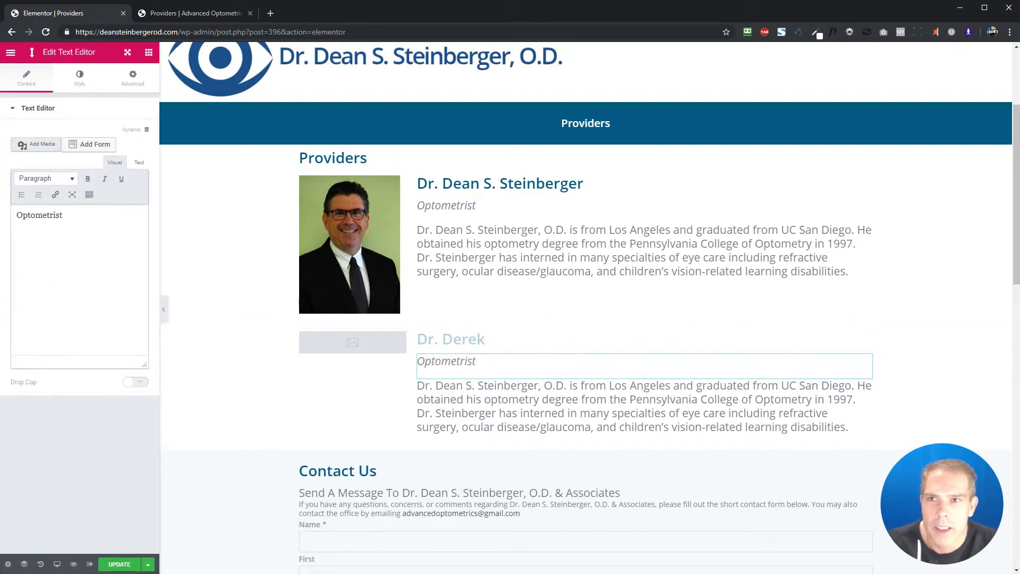
{"action": "left_click", "coordinate": [467, 407]}
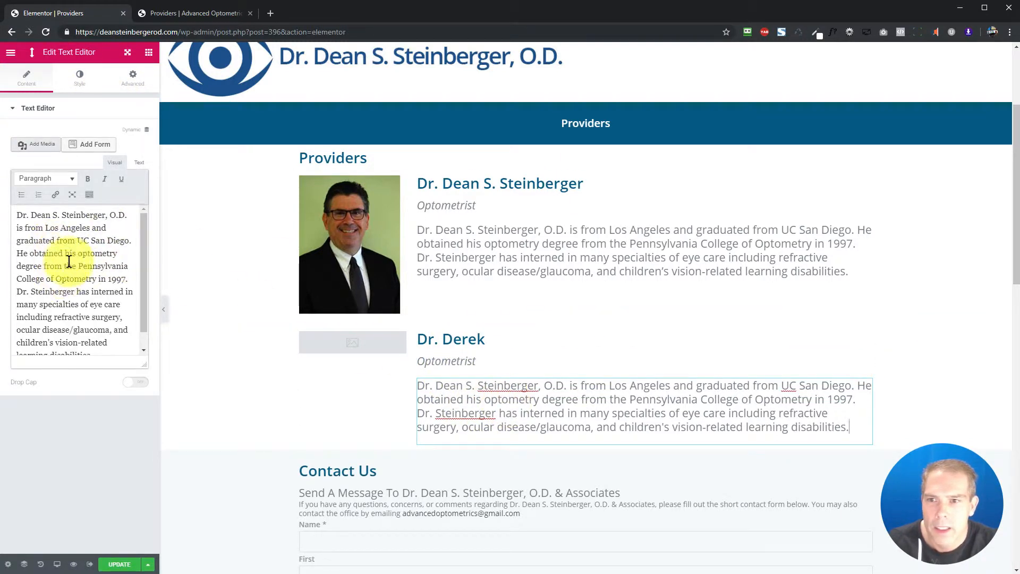
{"action": "left_click_drag", "start_coordinate": [69, 261], "coordinate": [62, 215]}
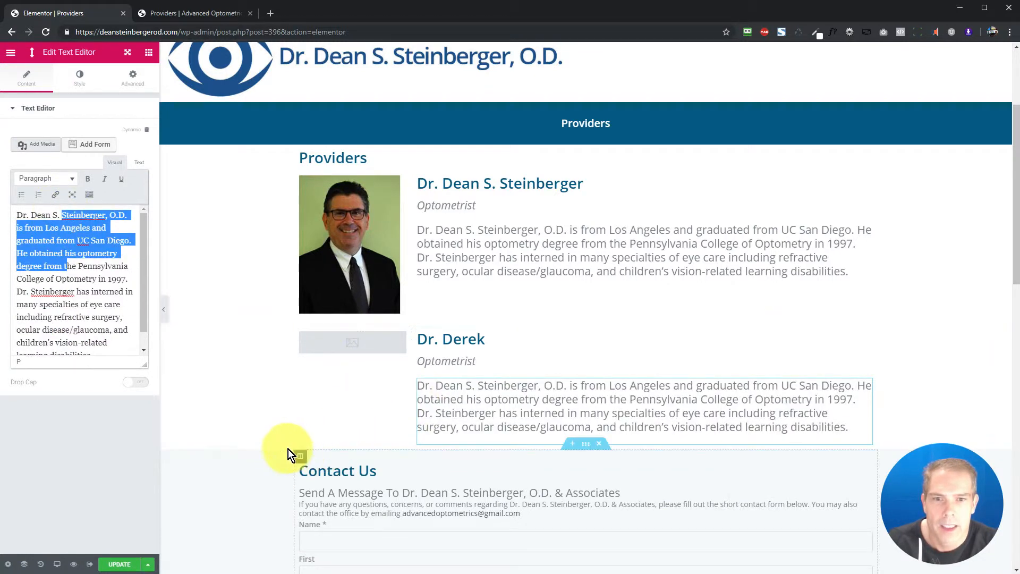
- Delete the duplicated provider's section from the Providers page and exit the page editor without saving
{"action": "left_click", "coordinate": [121, 563]}
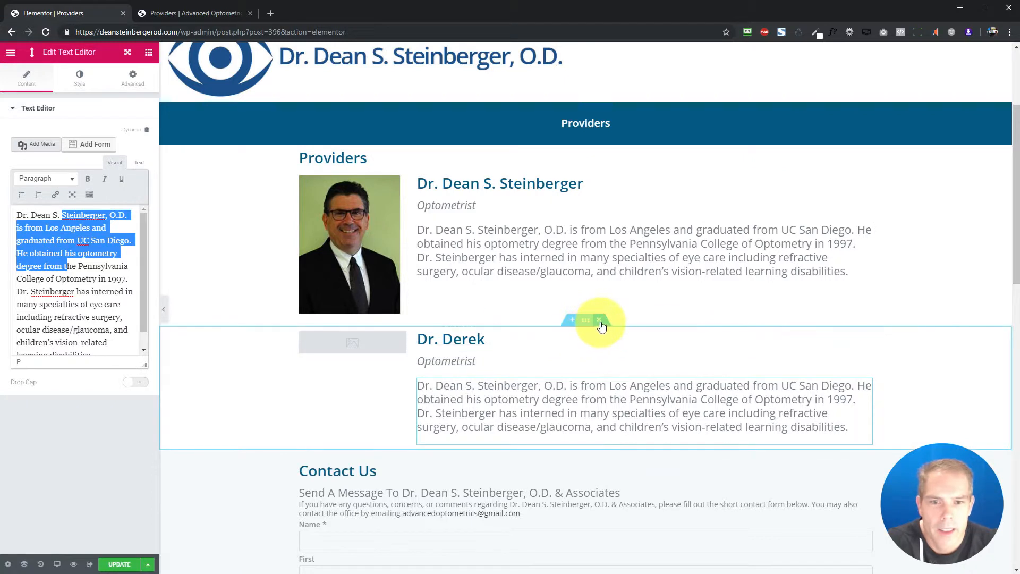
{"action": "left_click", "coordinate": [600, 322]}
{"action": "left_click", "coordinate": [123, 565]}
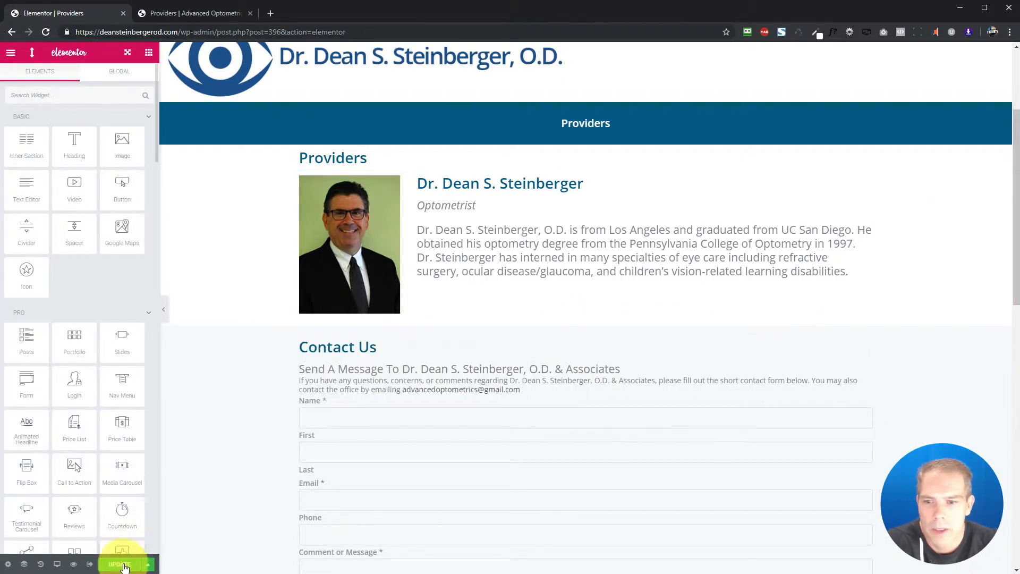
{"action": "left_click", "coordinate": [91, 565]}
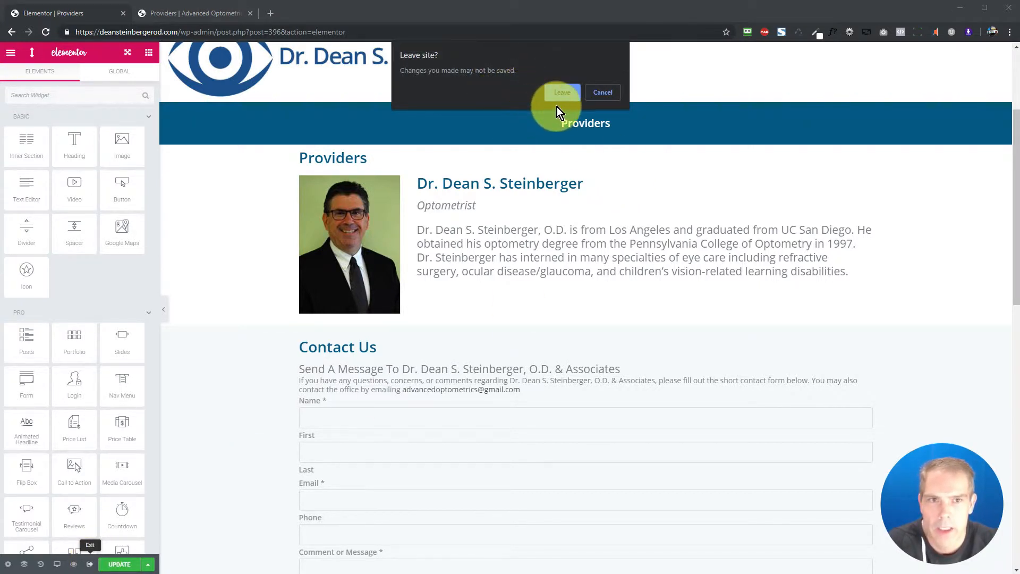
{"action": "left_click", "coordinate": [564, 93]}
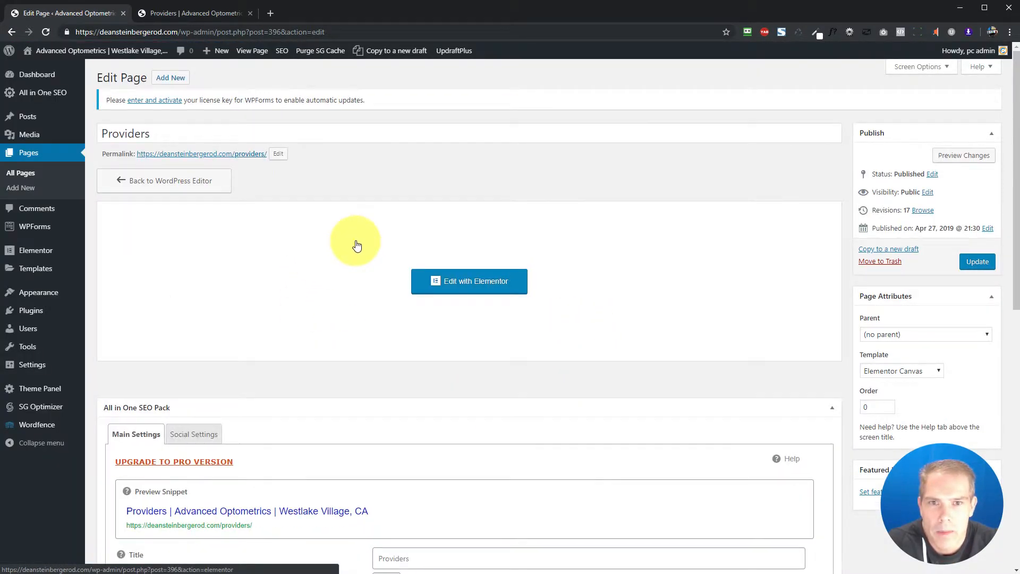
- Reopen the Providers page in Elementor and inspect the Contact Us heading, the message line and the introductory text below it
{"action": "left_click", "coordinate": [472, 284]}
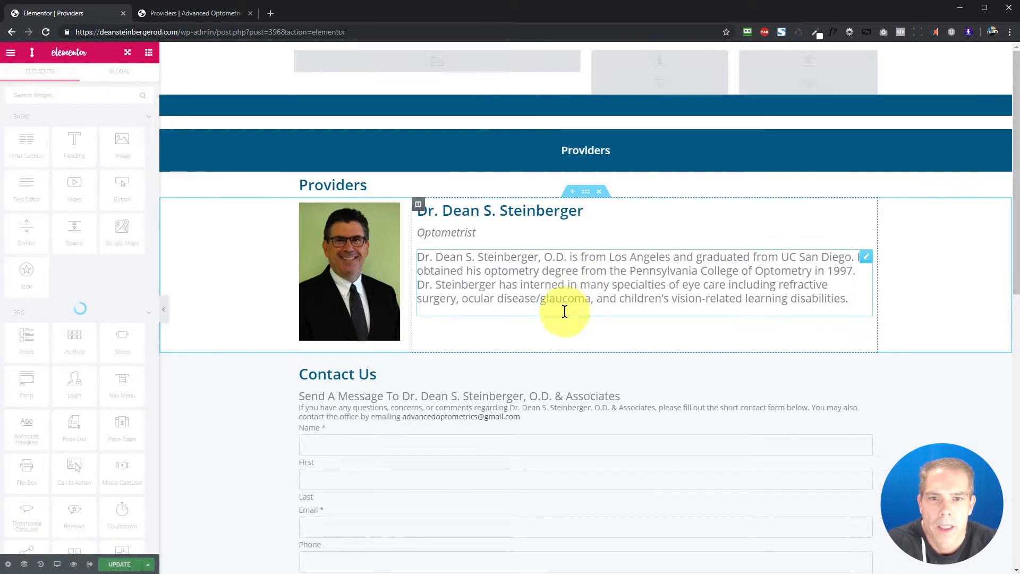
{"action": "scroll", "coordinate": [490, 285], "scroll_direction": "down", "scroll_amount": 8}
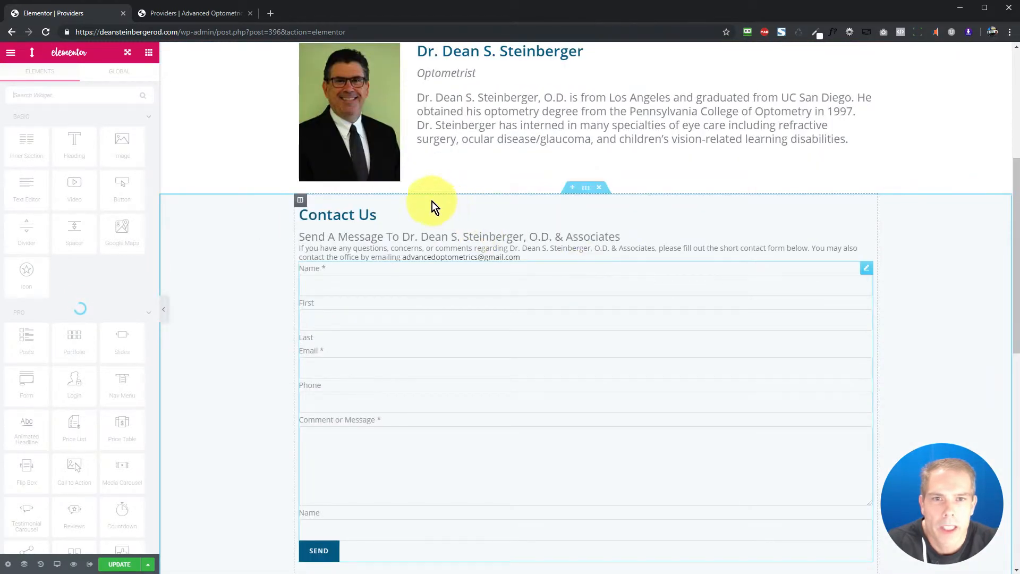
{"action": "left_click", "coordinate": [415, 212]}
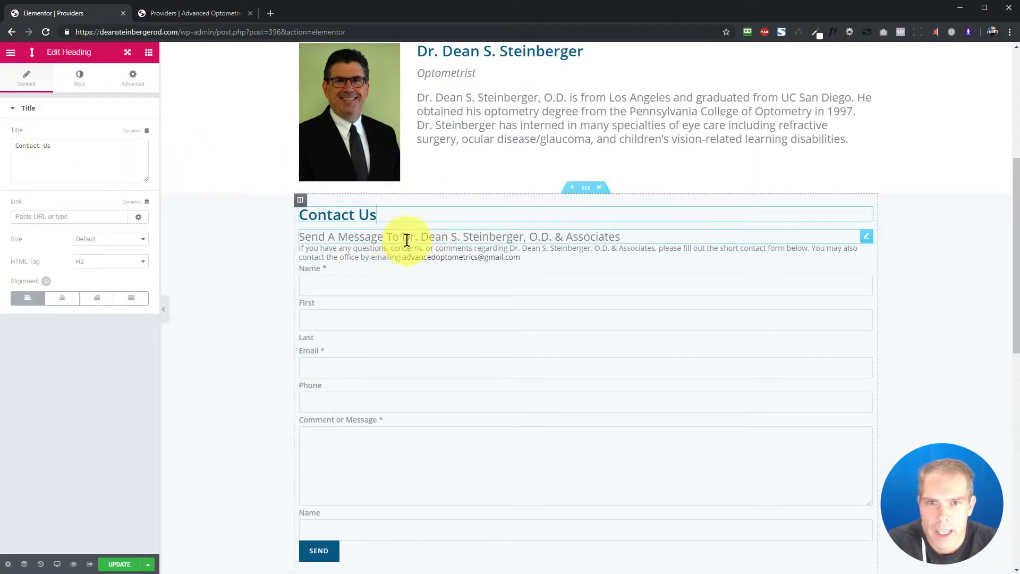
{"action": "left_click", "coordinate": [447, 257]}
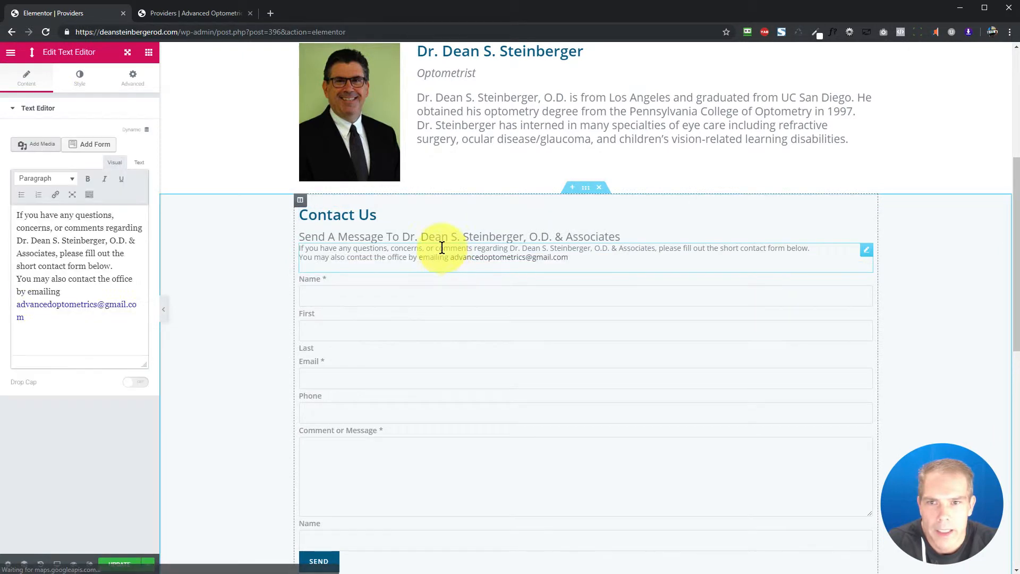
{"action": "left_click", "coordinate": [472, 235]}
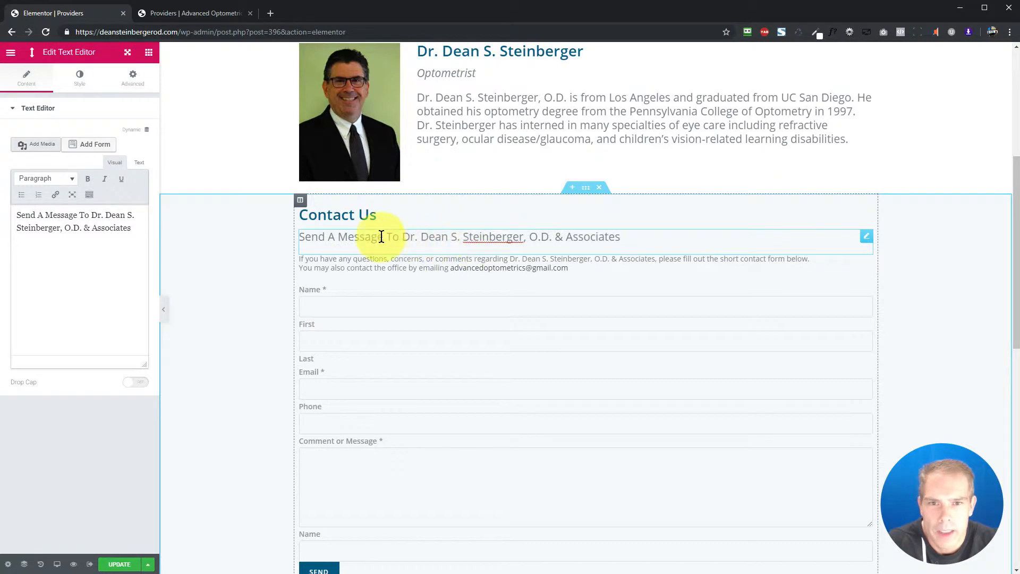
{"action": "left_click_drag", "start_coordinate": [404, 236], "coordinate": [523, 237]}
{"action": "left_click", "coordinate": [596, 236]}
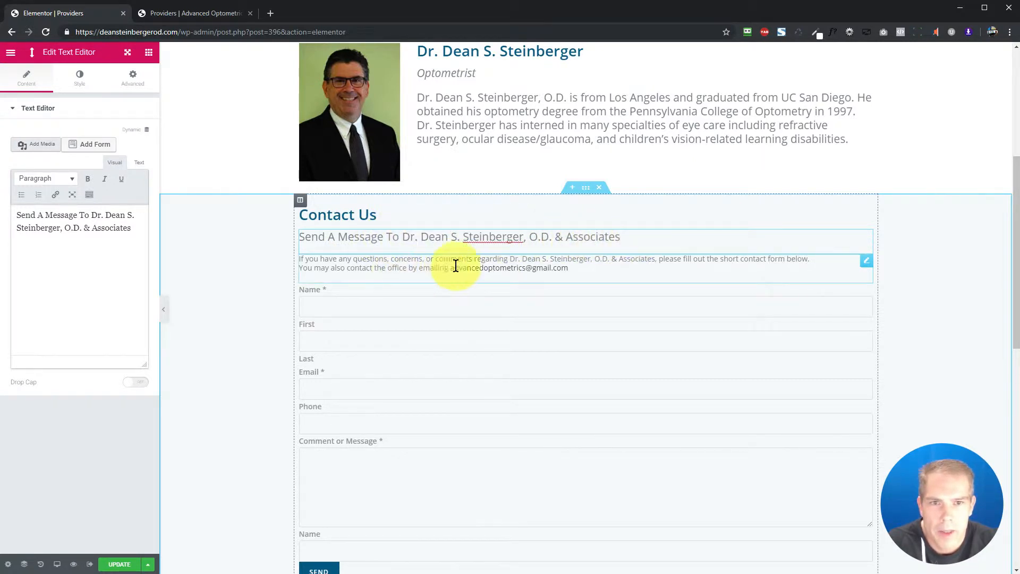
{"action": "left_click", "coordinate": [599, 258]}
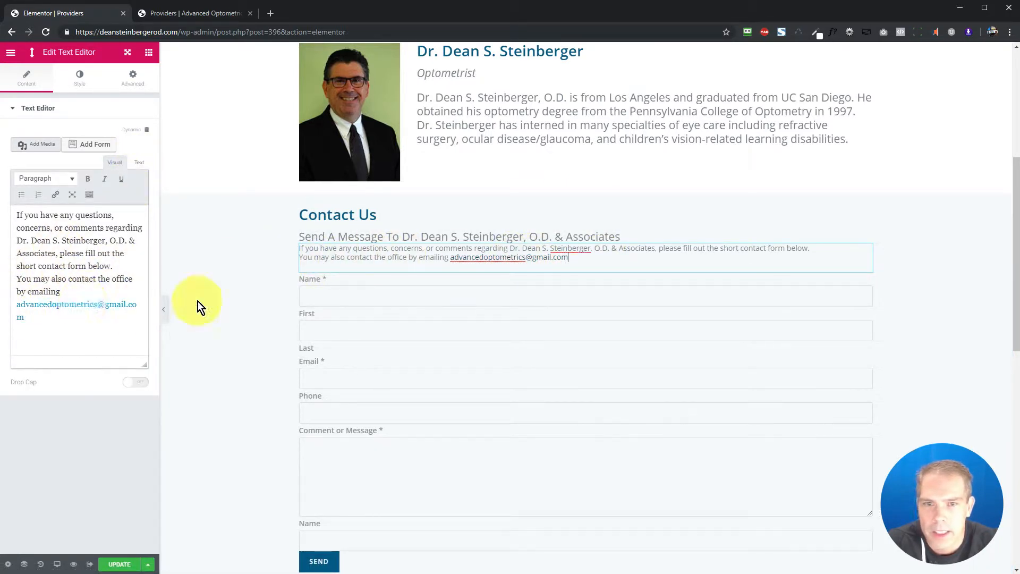
- Inspect the WPForms widget in the Contact Us section and the list of forms it can display, keeping the Contact form
{"action": "scroll", "coordinate": [265, 274], "scroll_direction": "down", "scroll_amount": 3}
{"action": "left_click", "coordinate": [494, 243]}
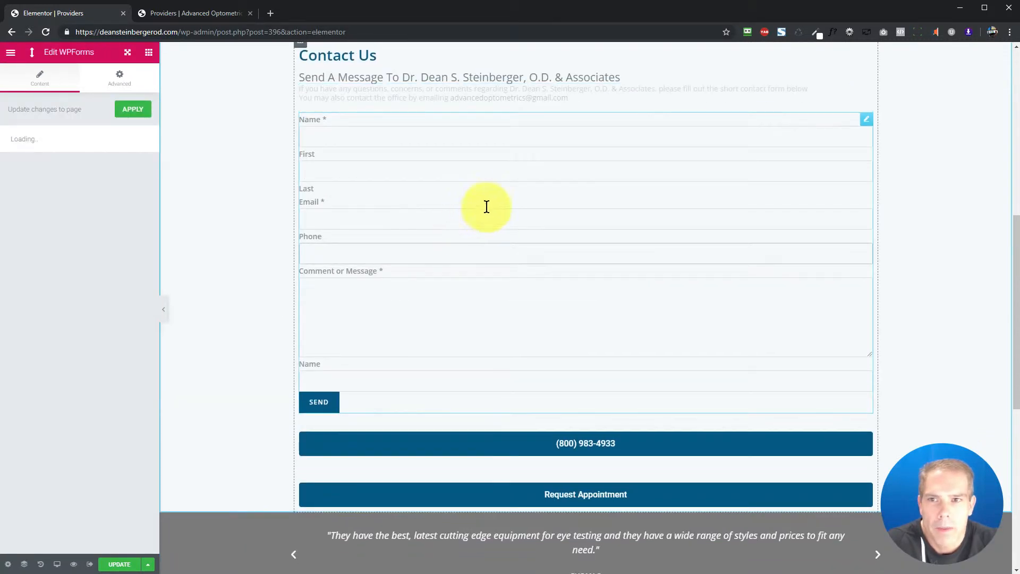
{"action": "left_click", "coordinate": [619, 242]}
{"action": "left_click", "coordinate": [514, 315]}
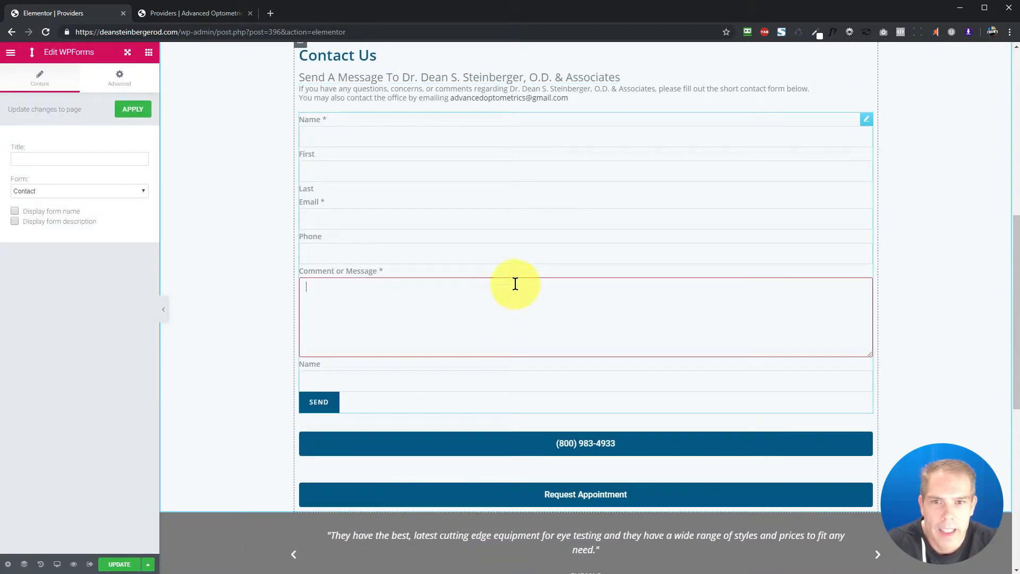
{"action": "left_click", "coordinate": [511, 230]}
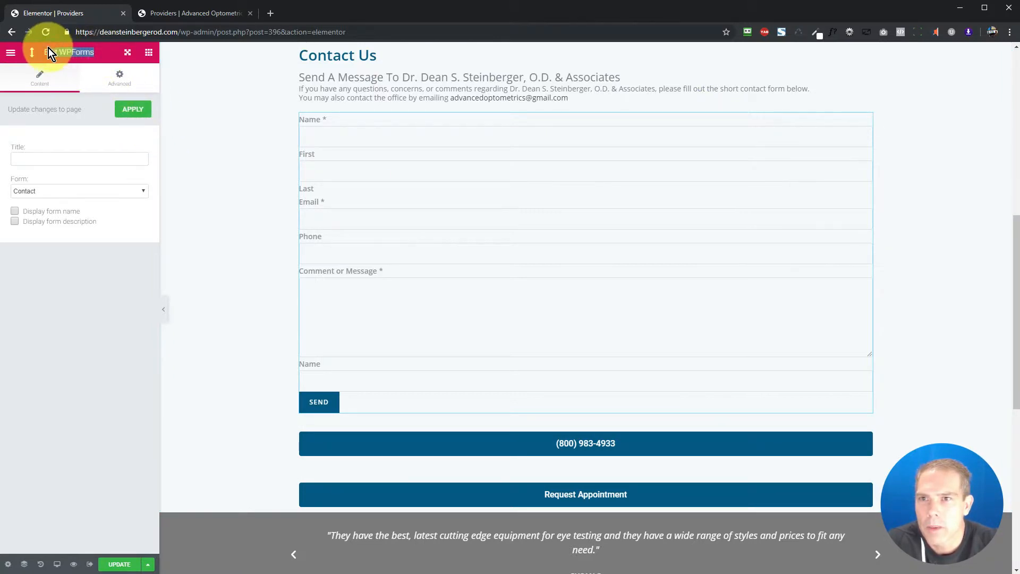
{"action": "left_click", "coordinate": [133, 192]}
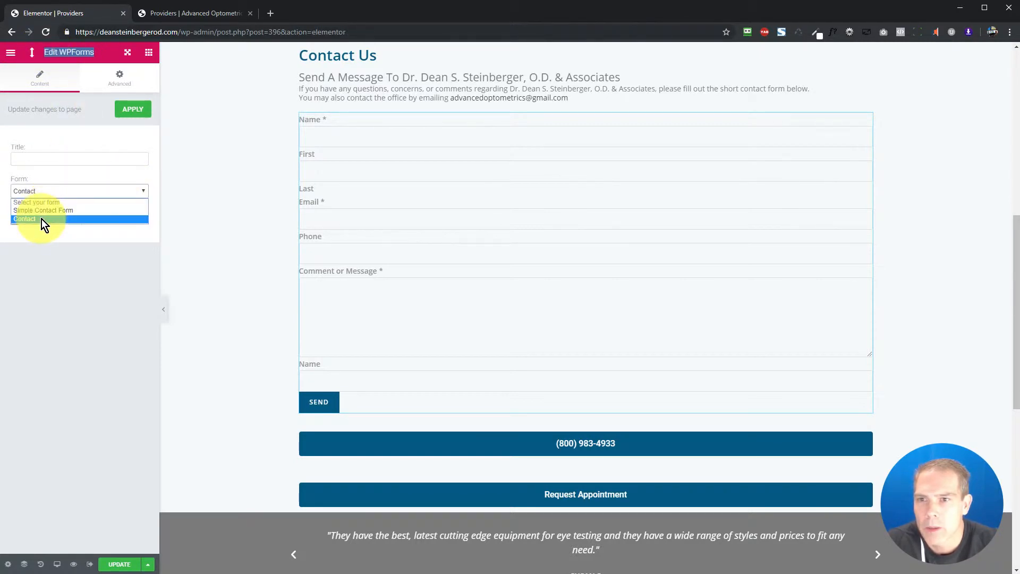
{"action": "left_click", "coordinate": [66, 276]}
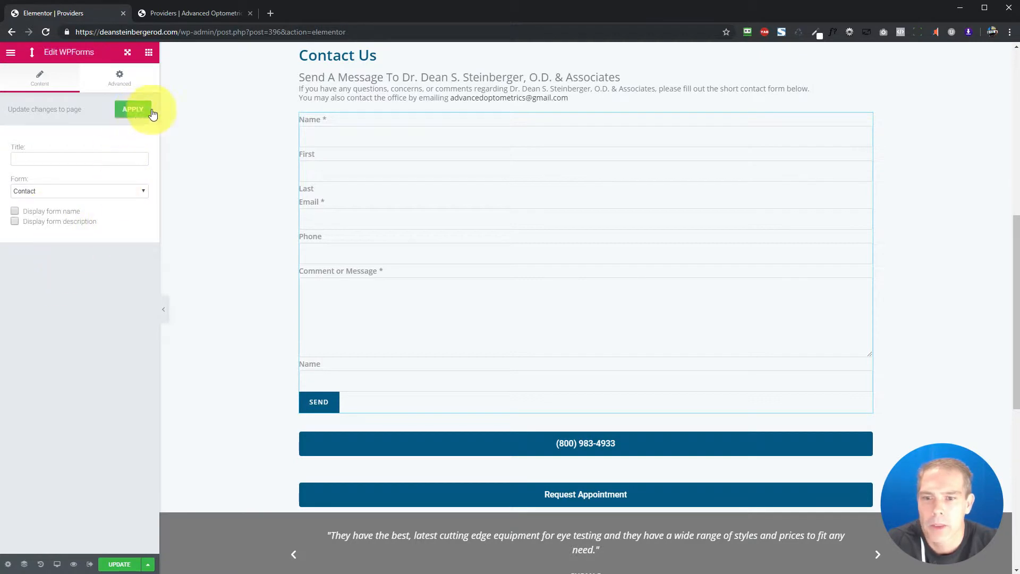
- Go through the contact form's name, email, phone and message fields on the page
{"action": "left_click", "coordinate": [399, 220]}
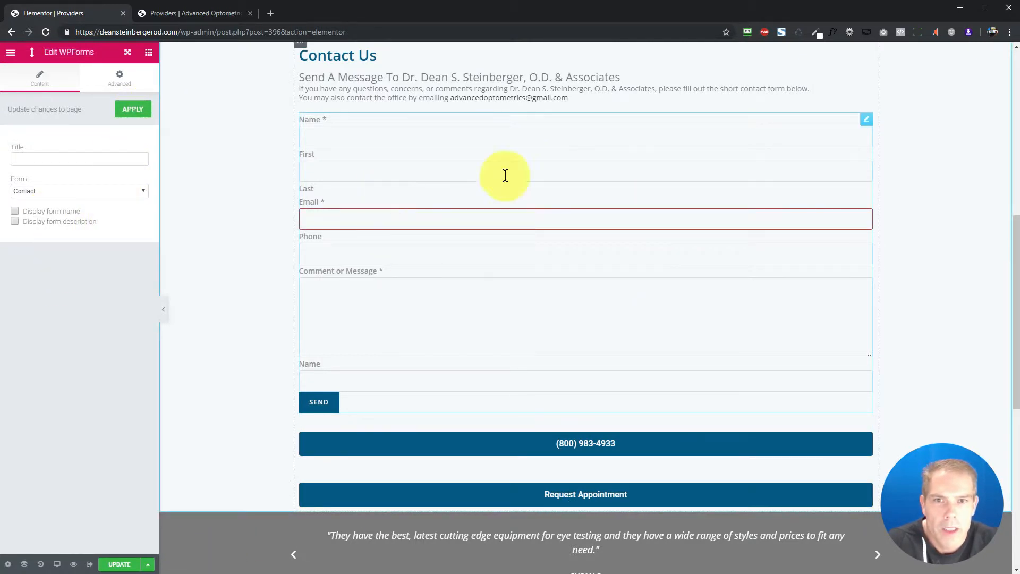
{"action": "left_click", "coordinate": [317, 132]}
{"action": "left_click", "coordinate": [314, 171]}
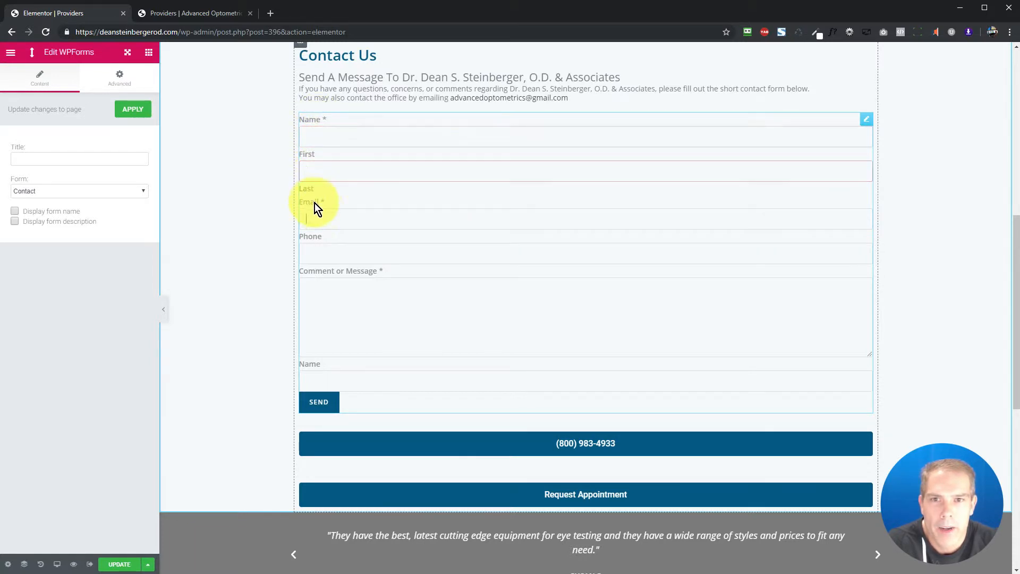
{"action": "left_click", "coordinate": [314, 204]}
{"action": "left_click", "coordinate": [330, 255]}
{"action": "left_click", "coordinate": [336, 289]}
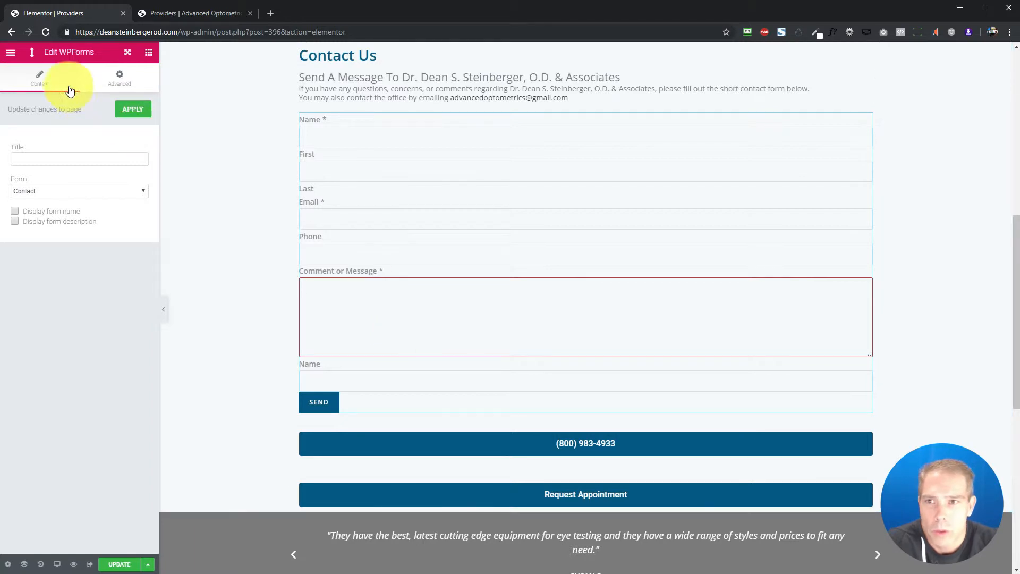
- Exit the page editor without saving and open the Contact form for editing in WPForms
{"action": "left_click", "coordinate": [90, 565]}
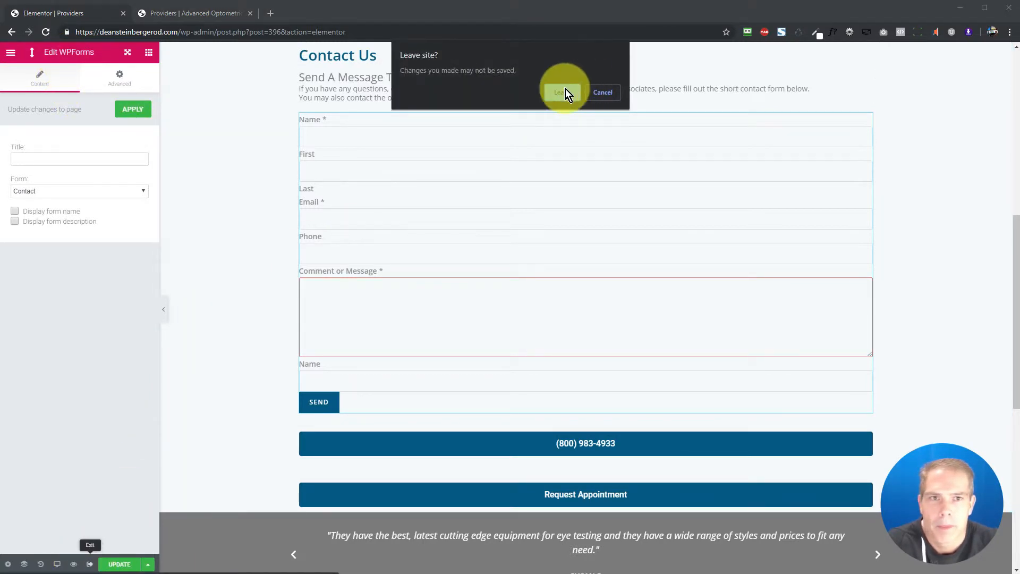
{"action": "left_click", "coordinate": [564, 93]}
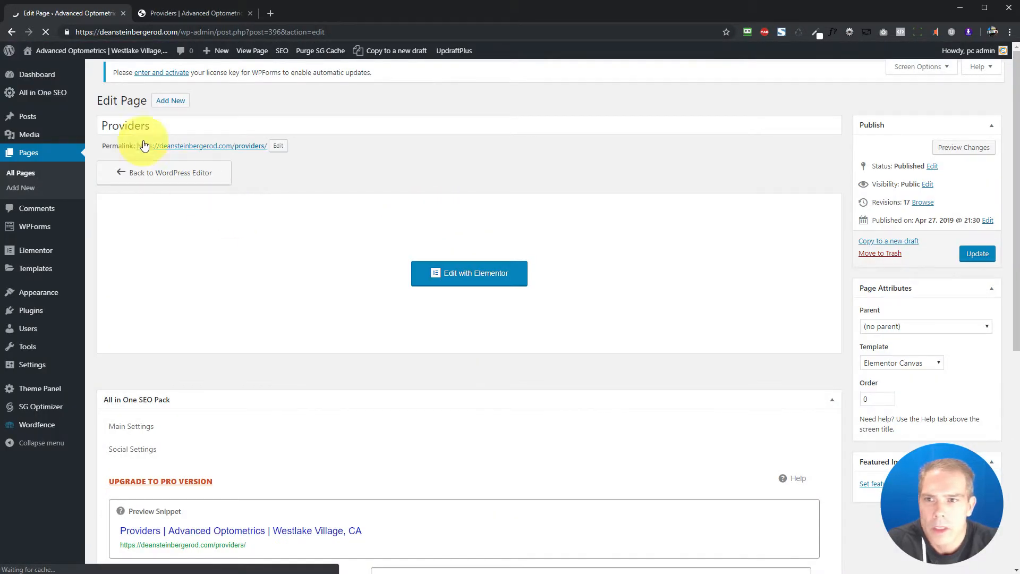
{"action": "mouse_move", "coordinate": [25, 231]}
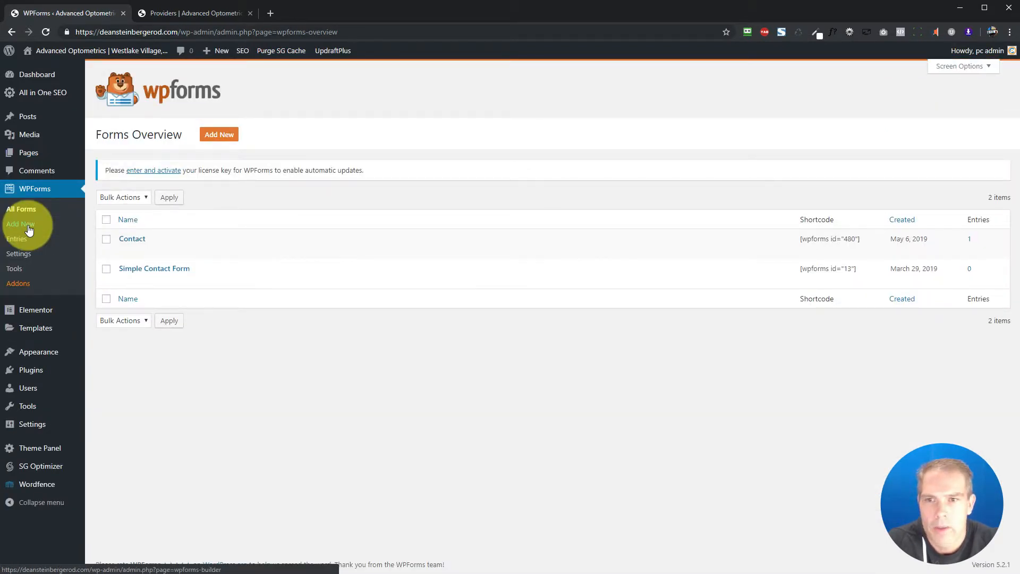
{"action": "mouse_move", "coordinate": [118, 255]}
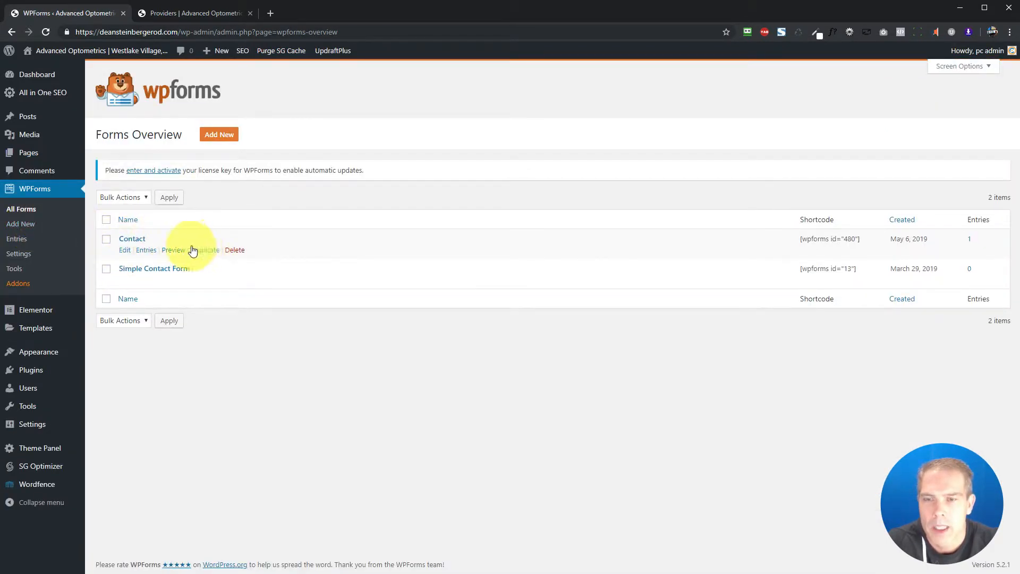
{"action": "left_click", "coordinate": [124, 239]}
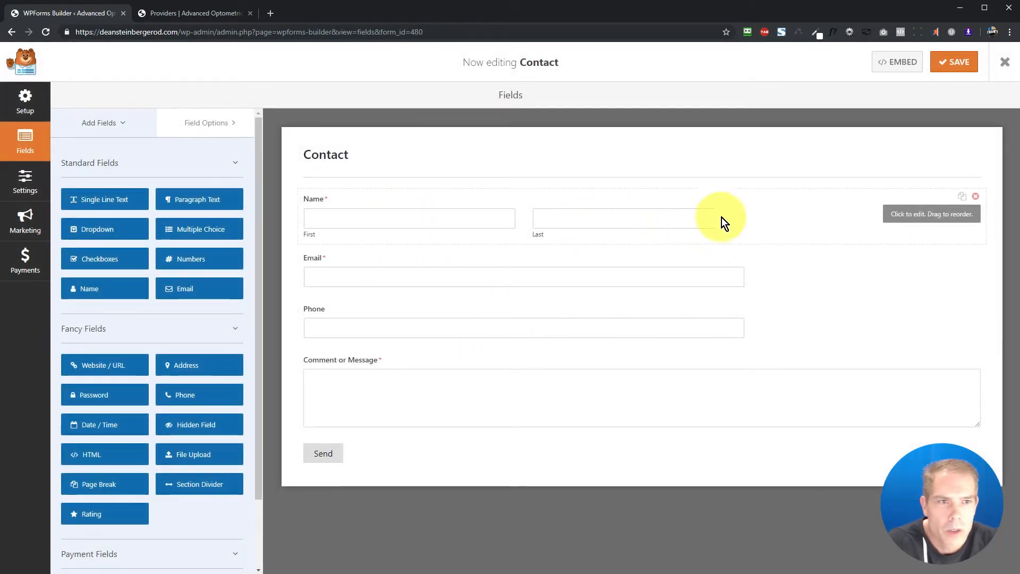
- Examine the options of the form's Name, Email and Phone fields, including the name format choices and the Required setting
{"action": "left_click", "coordinate": [340, 215]}
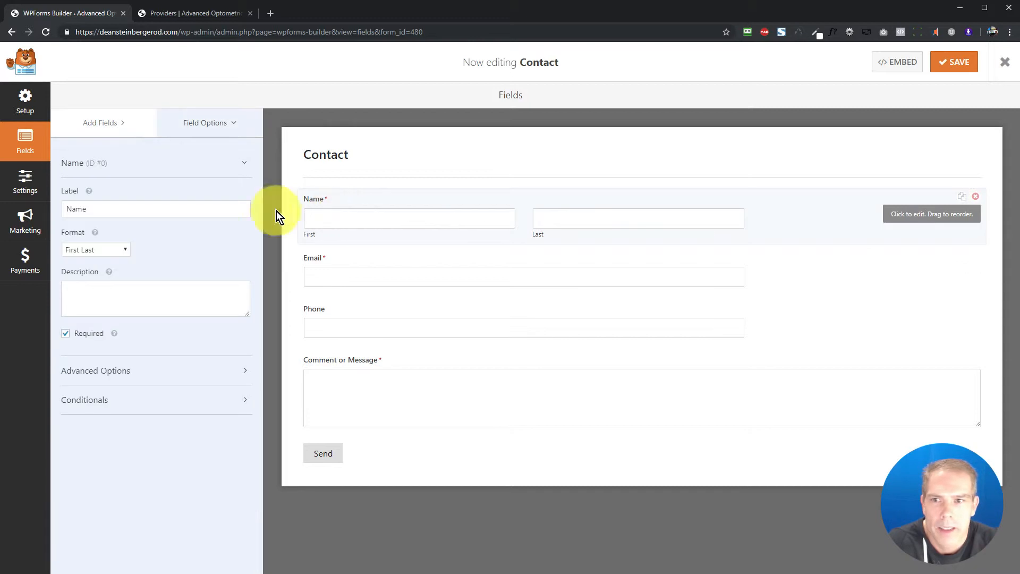
{"action": "left_click", "coordinate": [118, 250]}
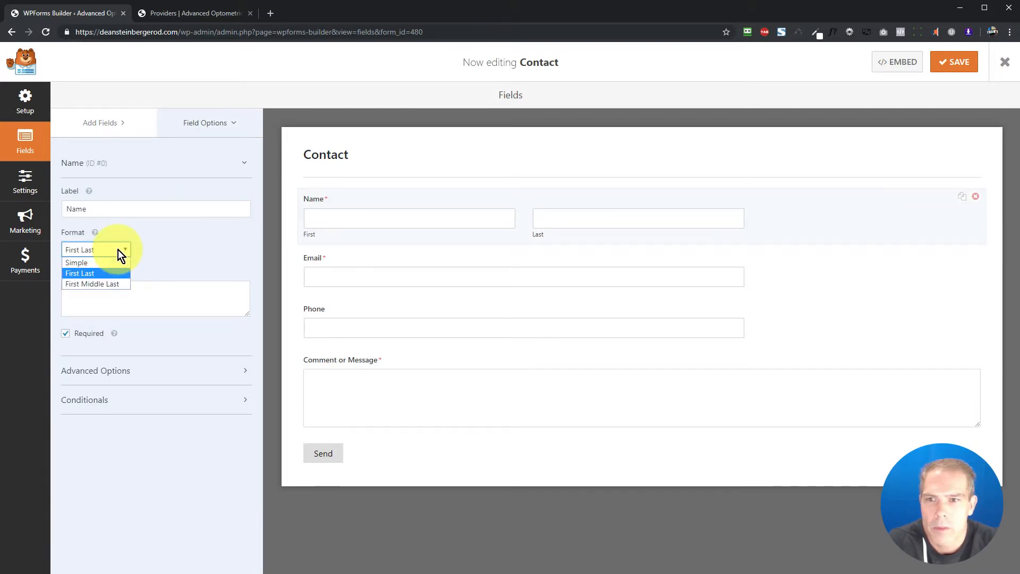
{"action": "left_click", "coordinate": [173, 245]}
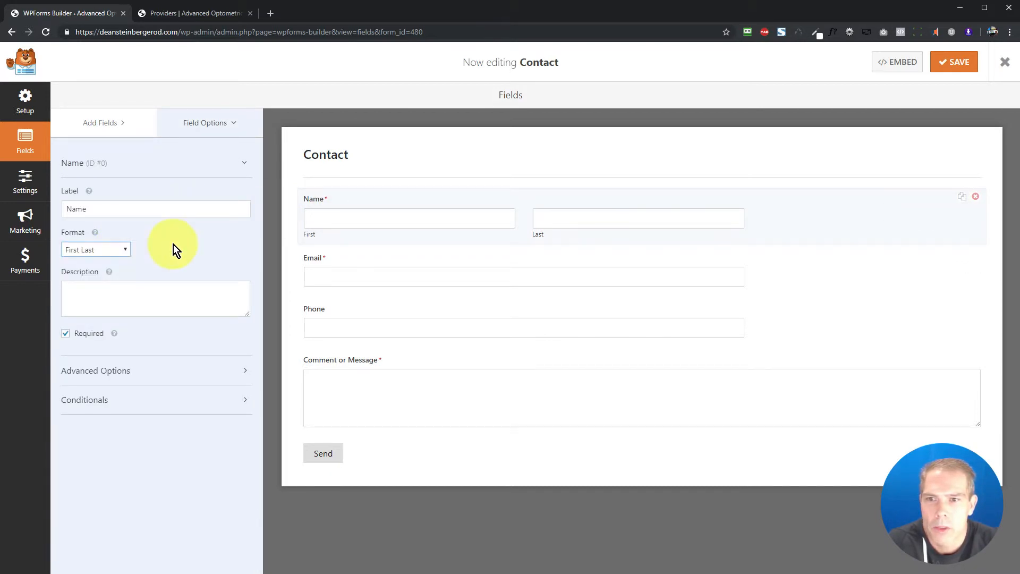
{"action": "left_click", "coordinate": [66, 335]}
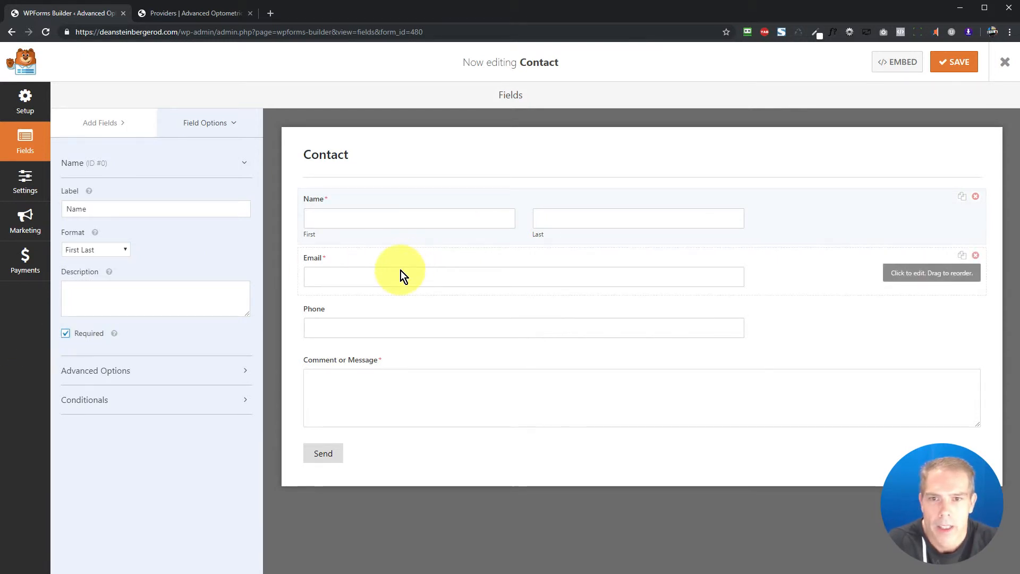
{"action": "left_click", "coordinate": [401, 270]}
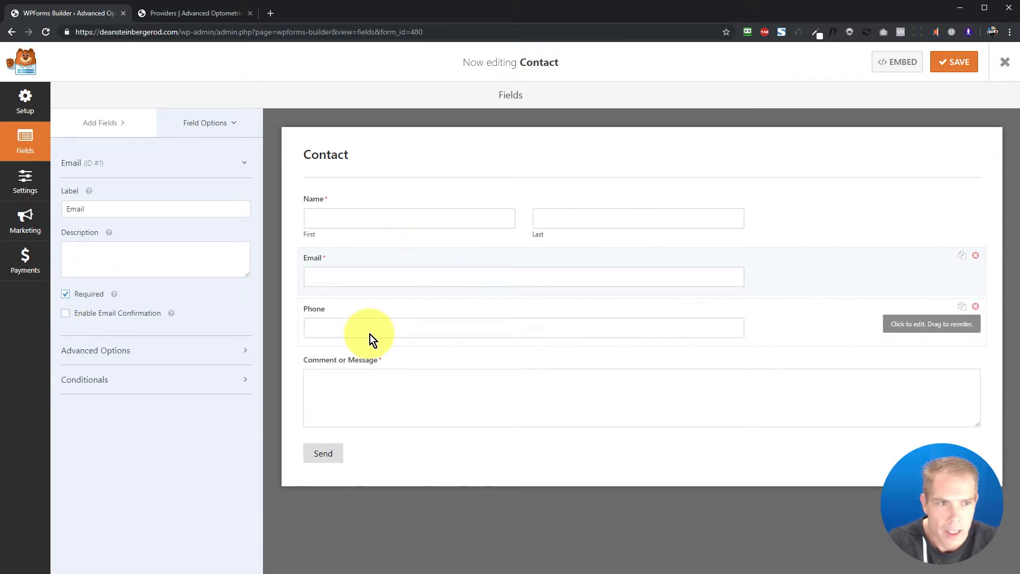
{"action": "left_click", "coordinate": [301, 331]}
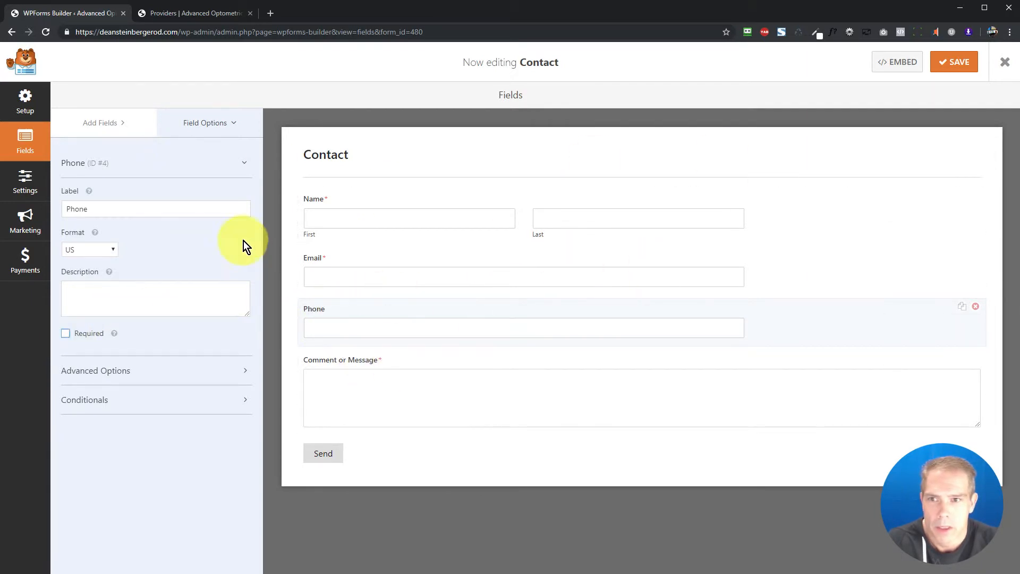
- Review the standard, fancy and payment field types that can be added to the form, and return to the field options
{"action": "left_click", "coordinate": [114, 125]}
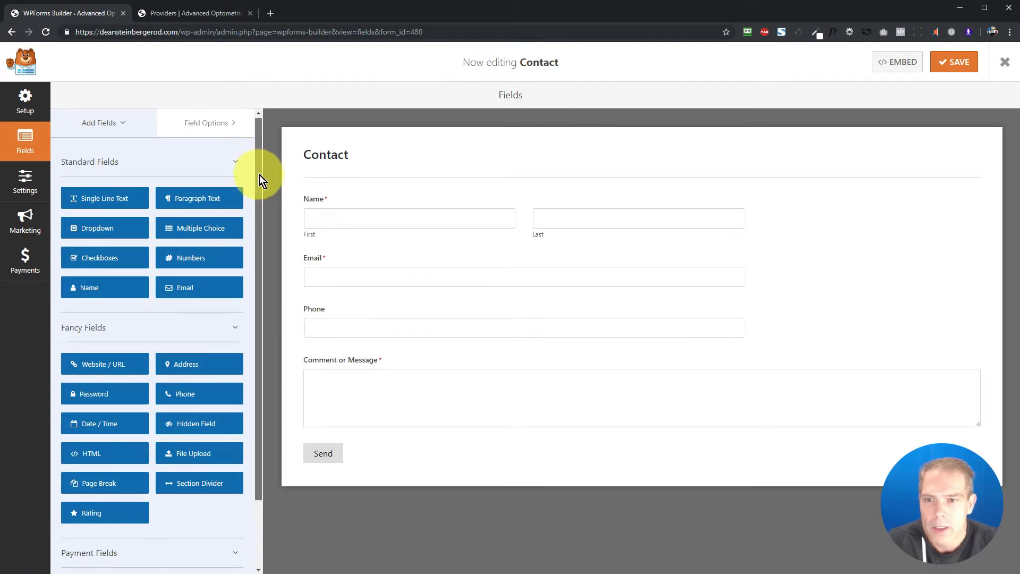
{"action": "scroll", "coordinate": [257, 213], "scroll_direction": "down", "scroll_amount": 2}
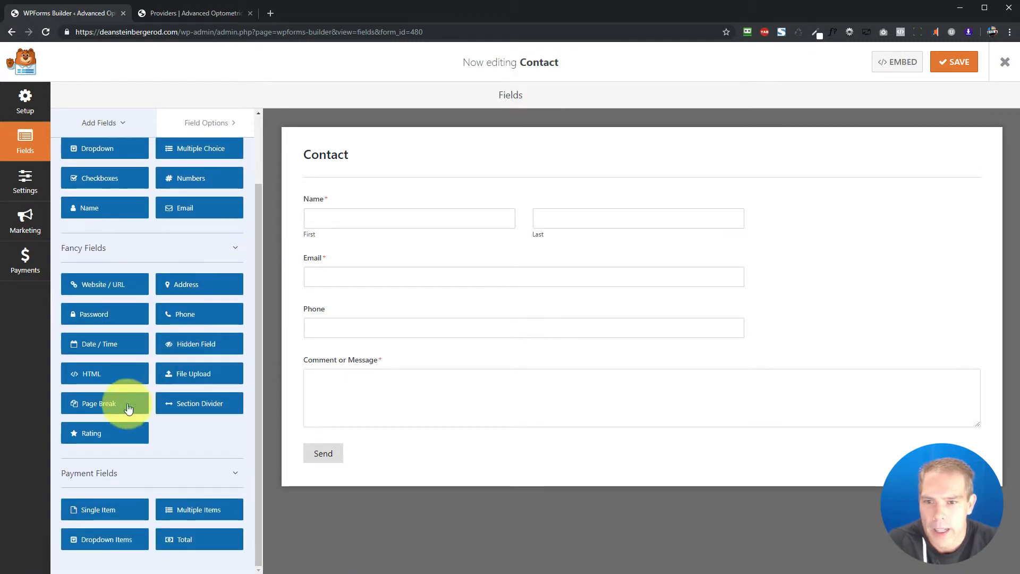
{"action": "left_click", "coordinate": [242, 123]}
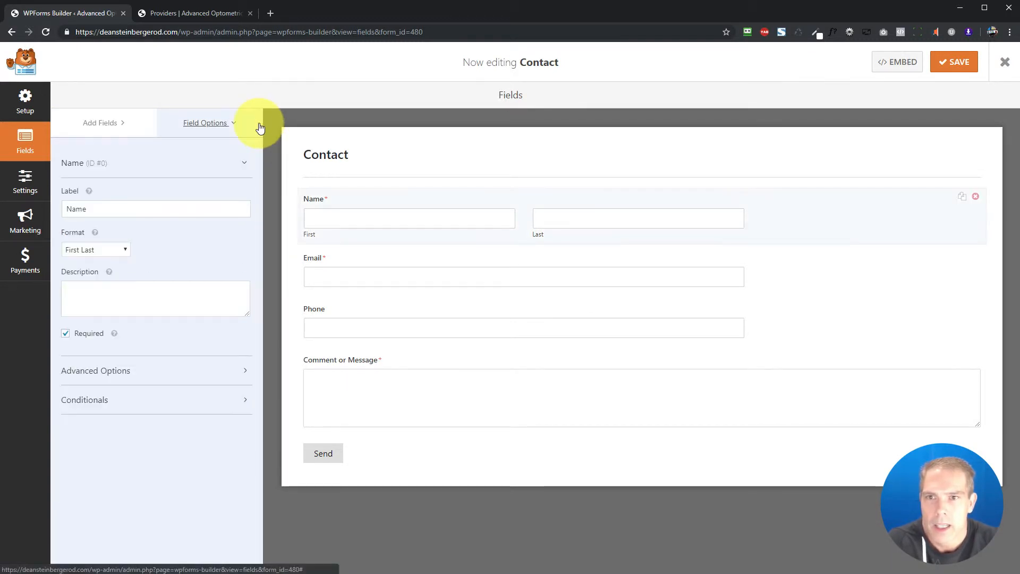
- Open the Contact form's general settings and examine the submit button text
{"action": "left_click", "coordinate": [25, 183]}
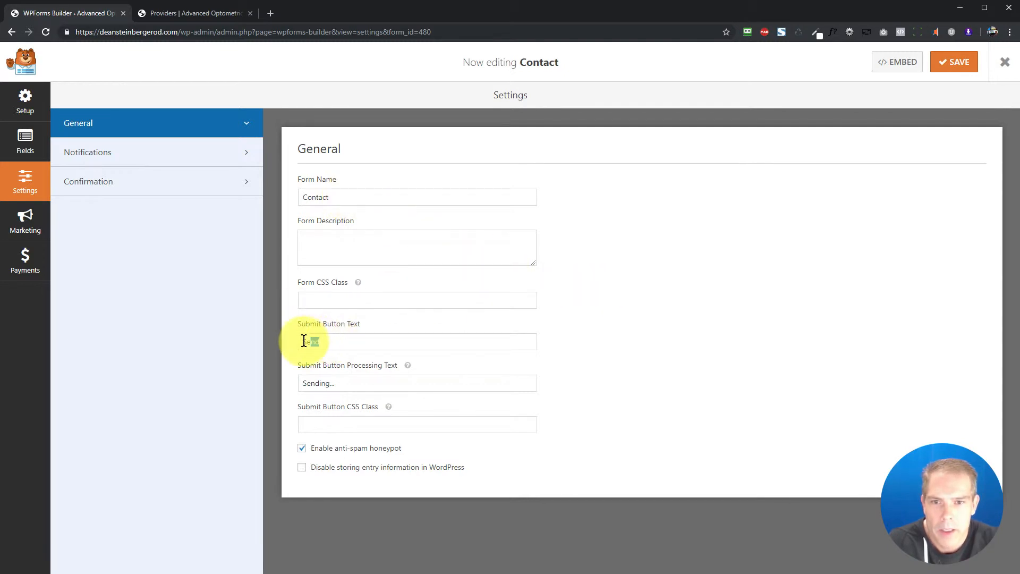
{"action": "left_click_drag", "start_coordinate": [297, 342], "coordinate": [372, 335]}
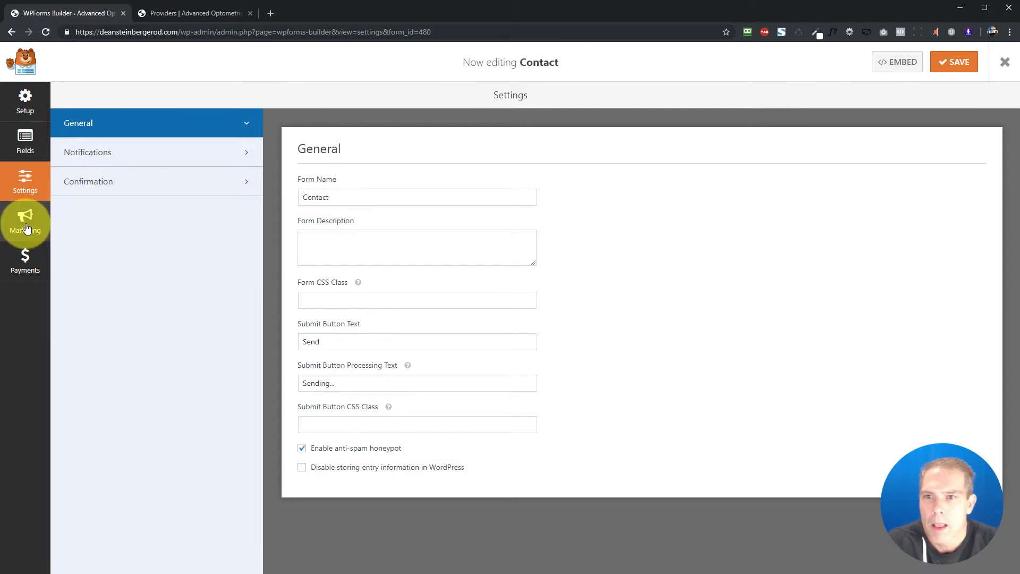
- Open the form's notification settings and add another recipient's e-mail address after {admin_email} in Send To Email Address, separated by a comma
{"action": "left_click", "coordinate": [95, 153]}
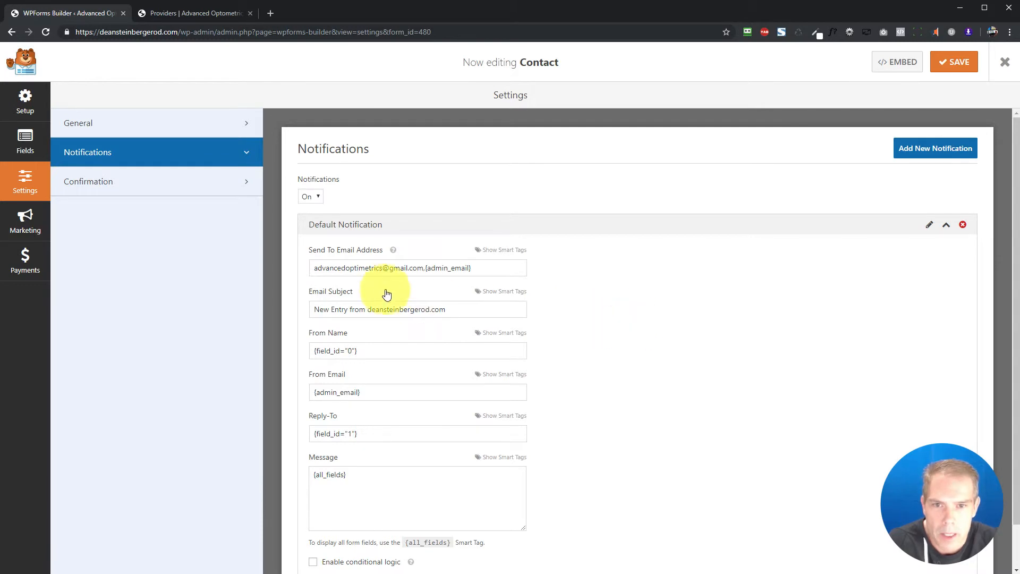
{"action": "left_click_drag", "start_coordinate": [498, 264], "coordinate": [311, 266]}
{"action": "left_click", "coordinate": [312, 266]}
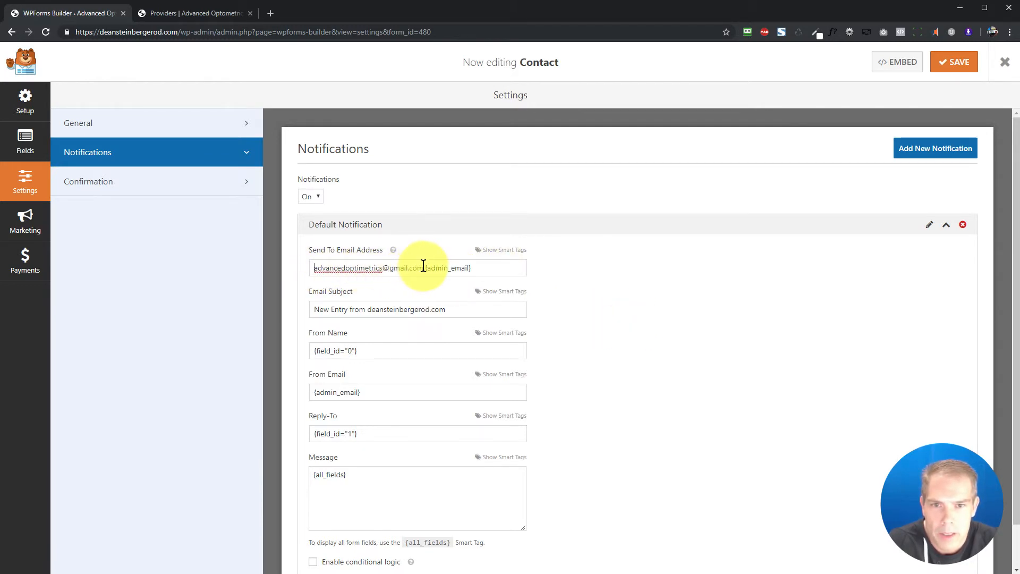
{"action": "left_click_drag", "start_coordinate": [424, 267], "coordinate": [307, 273]}
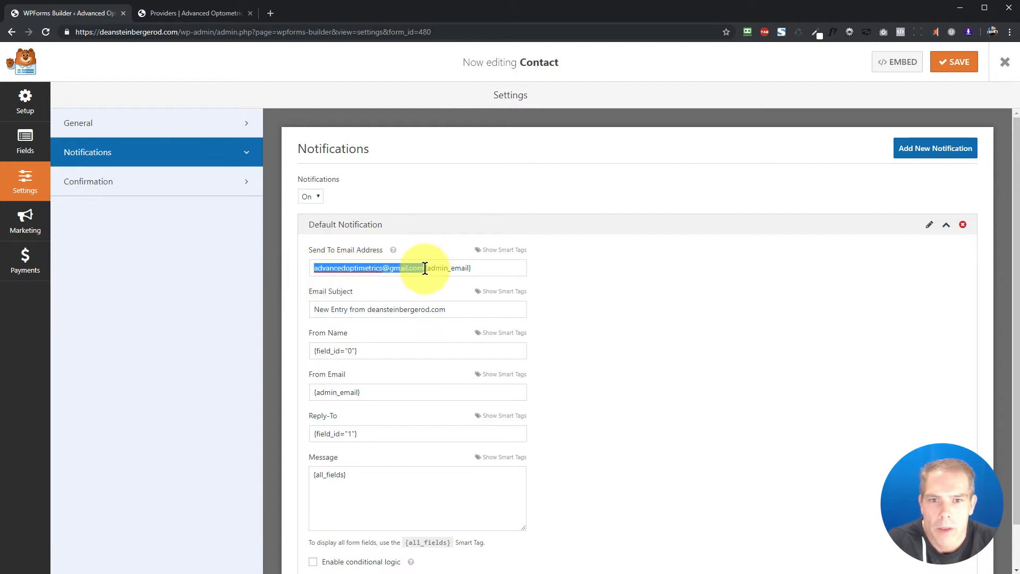
{"action": "left_click", "coordinate": [486, 267]}
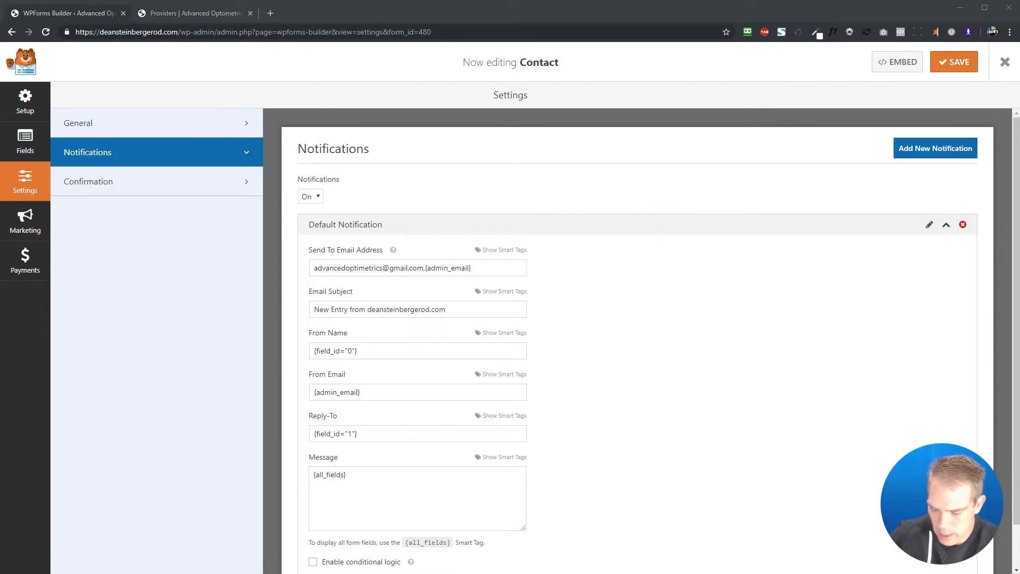
{"action": "left_click", "coordinate": [482, 267]}
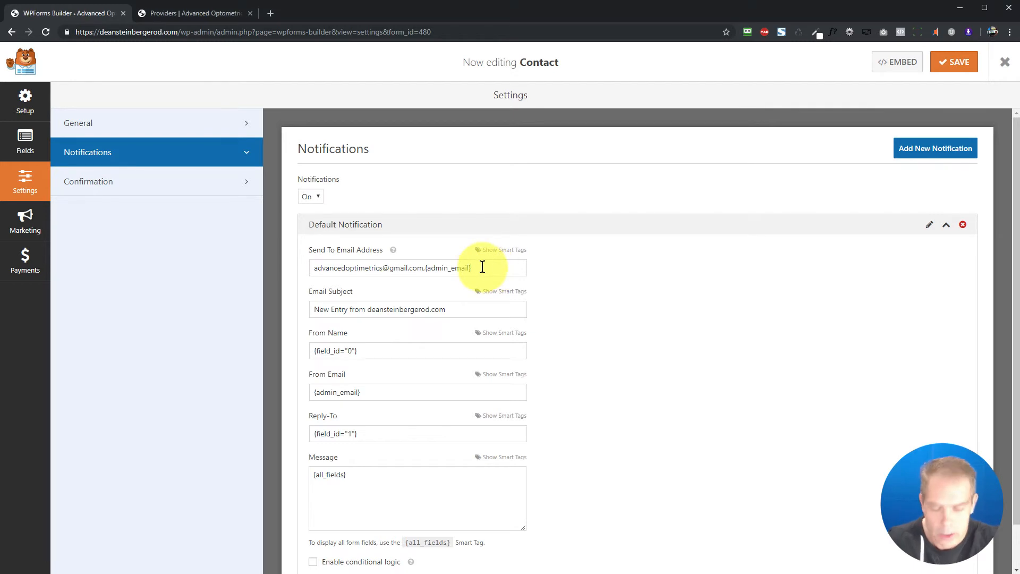
{"action": "type", "text": ","}
{"action": "key", "text": "ctrl+v"}
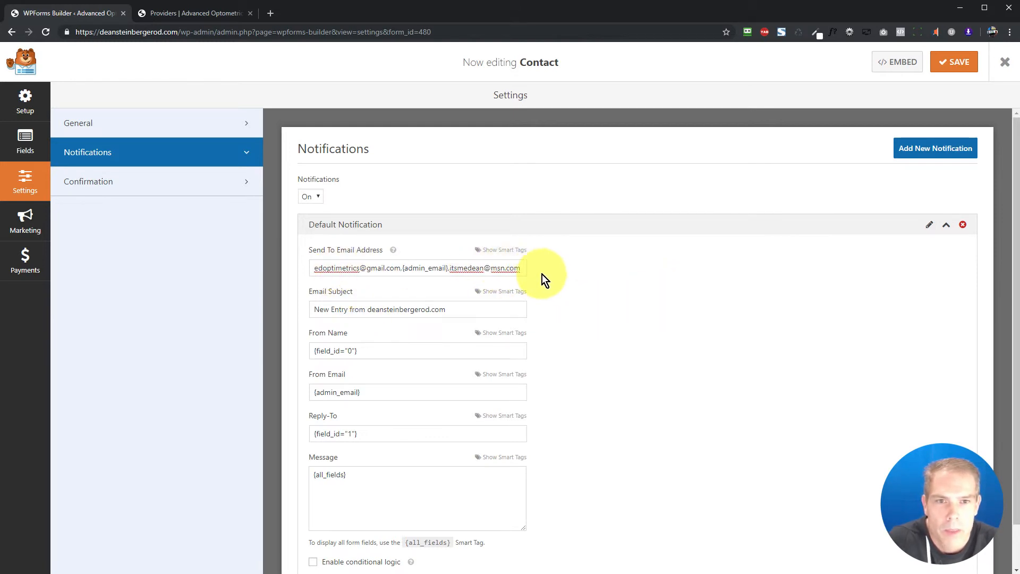
- Check the default notification's email subject and save the Contact form
{"action": "scroll", "coordinate": [575, 308], "scroll_direction": "down", "scroll_amount": 1}
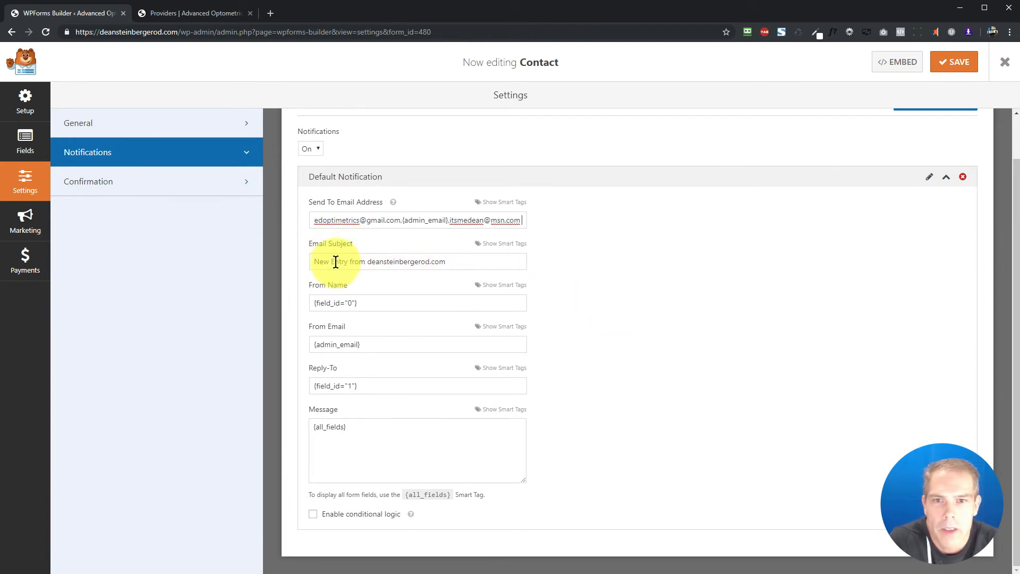
{"action": "left_click_drag", "start_coordinate": [467, 264], "coordinate": [301, 266]}
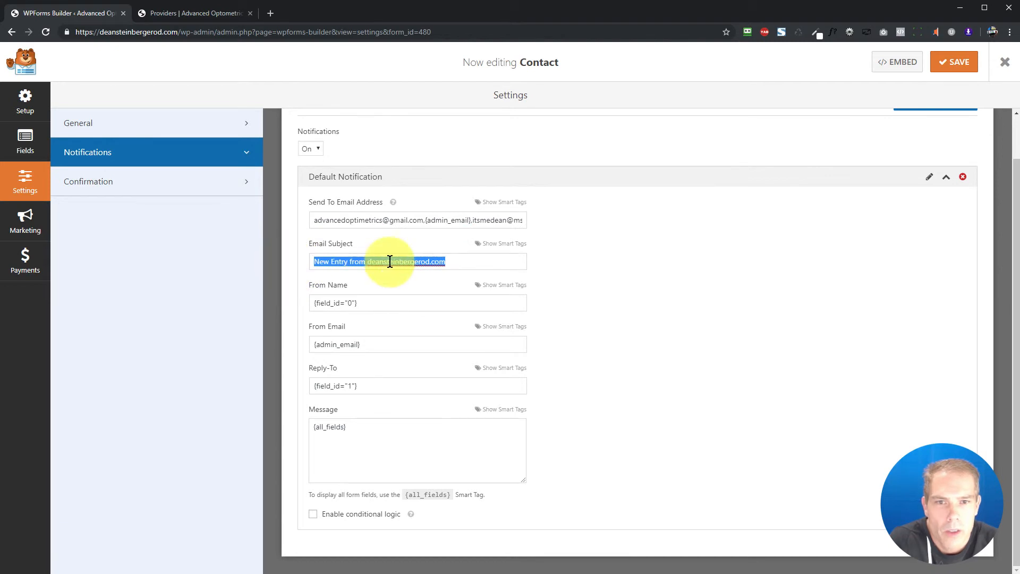
{"action": "left_click", "coordinate": [445, 263]}
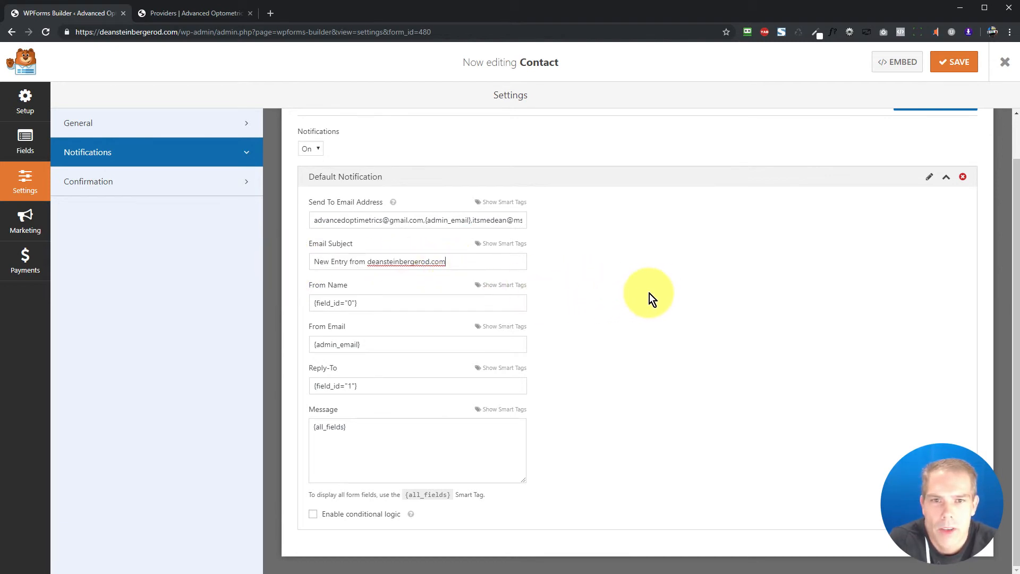
{"action": "scroll", "coordinate": [650, 298], "scroll_direction": "up", "scroll_amount": 1}
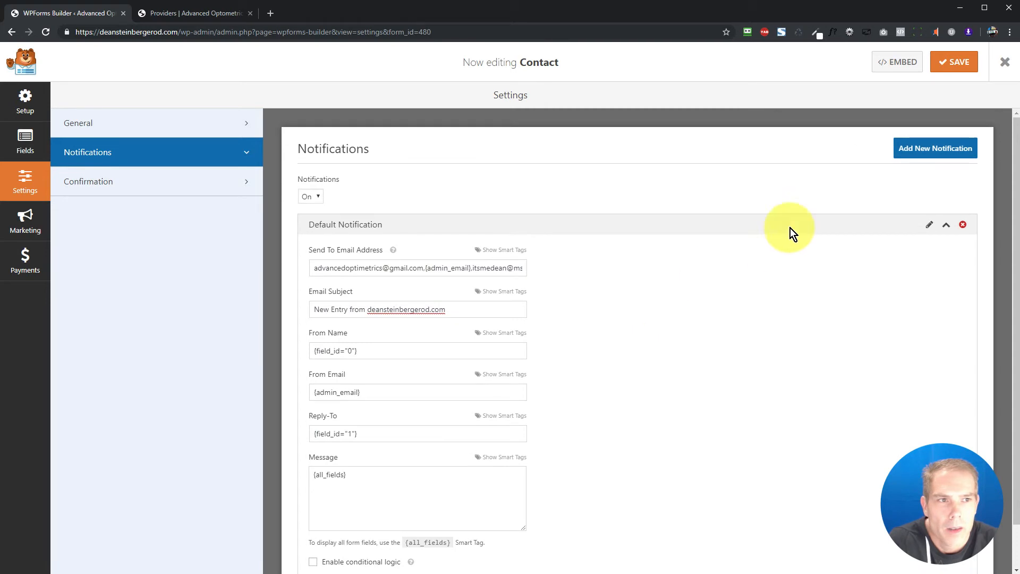
{"action": "left_click", "coordinate": [955, 63]}
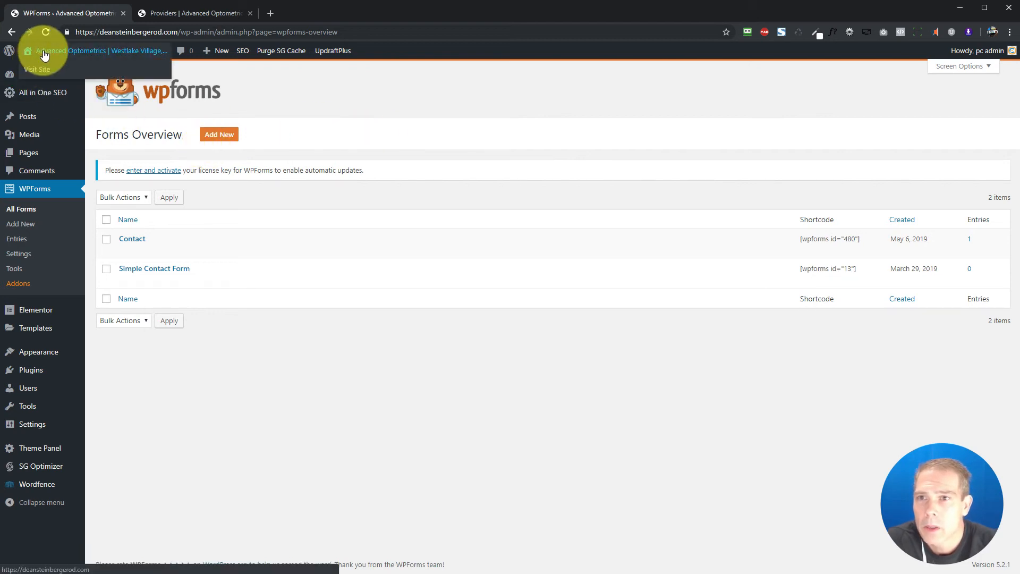
- Switch to the live site, open its home page and look through it down to the directions map and testimonials
{"action": "left_click", "coordinate": [222, 12]}
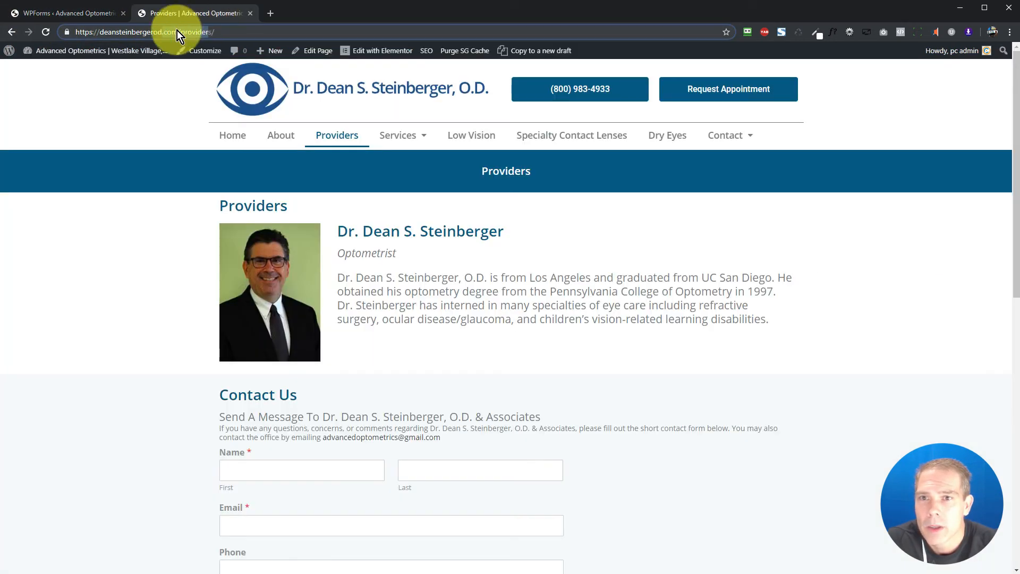
{"action": "left_click", "coordinate": [256, 102]}
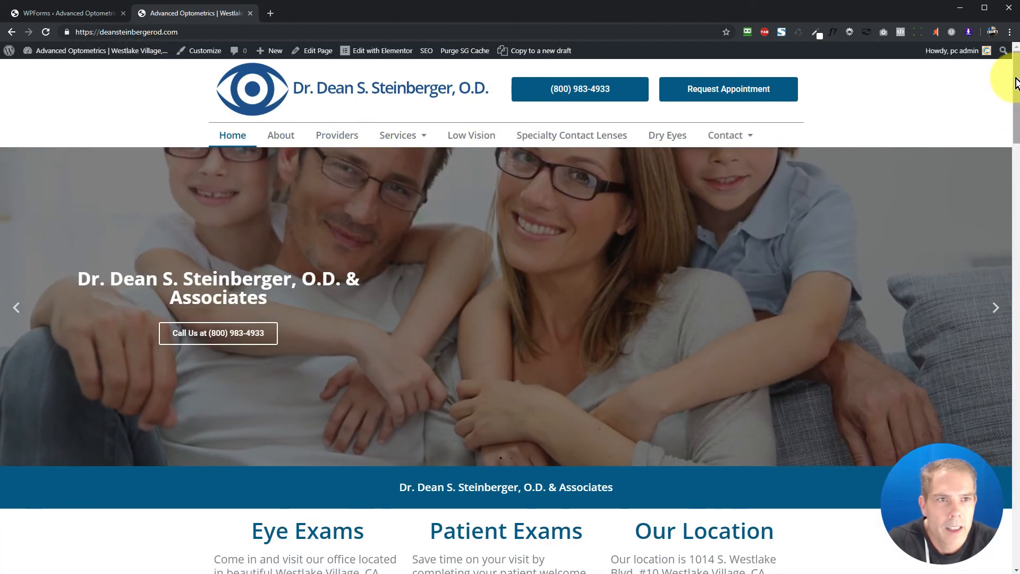
{"action": "left_click_drag", "start_coordinate": [1016, 82], "coordinate": [1009, 478]}
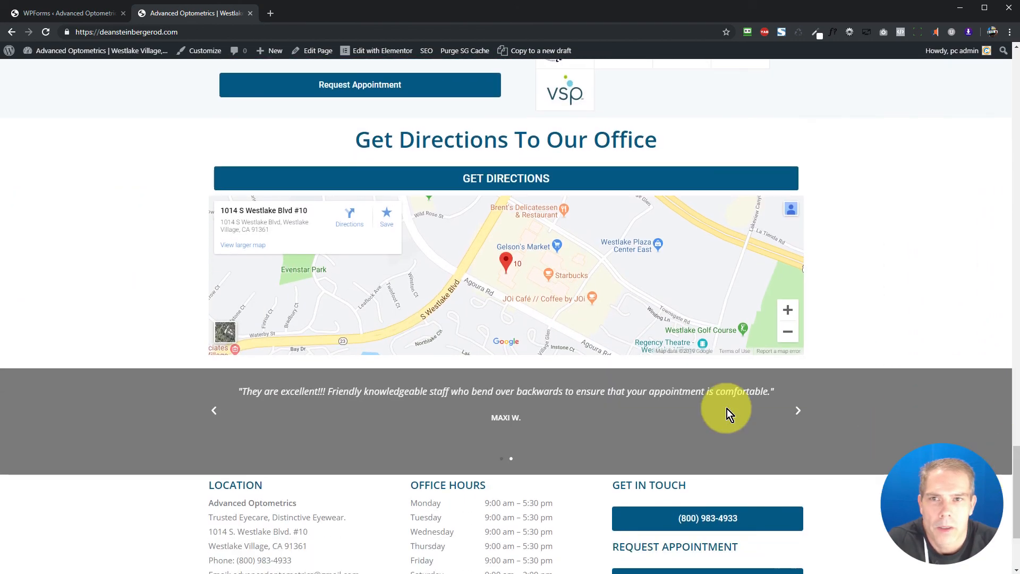